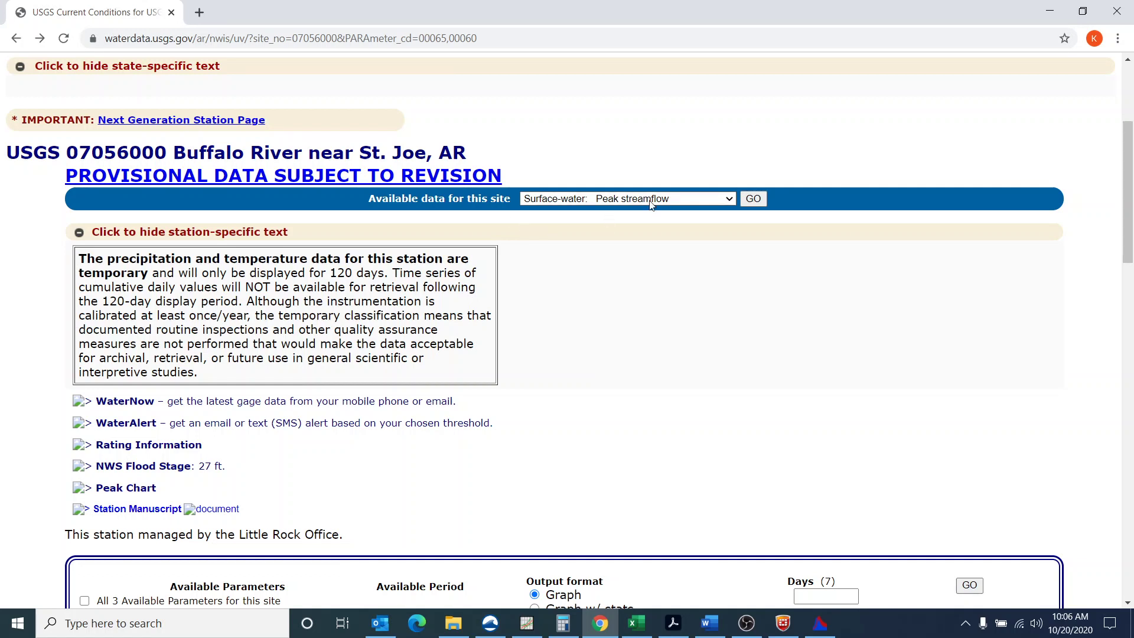
# Load station 07056000's peak streamflow page and view its 1915–2019 annual peaks as tab-separated text
pyautogui.click(754, 199)
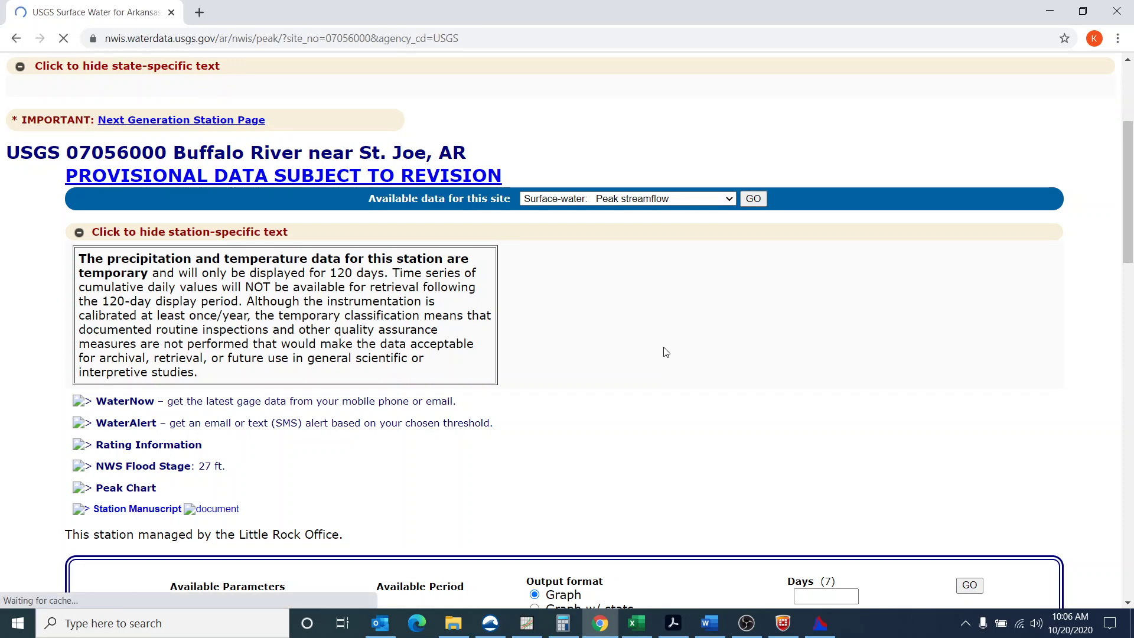
pyautogui.scroll(-5, 595, 327)
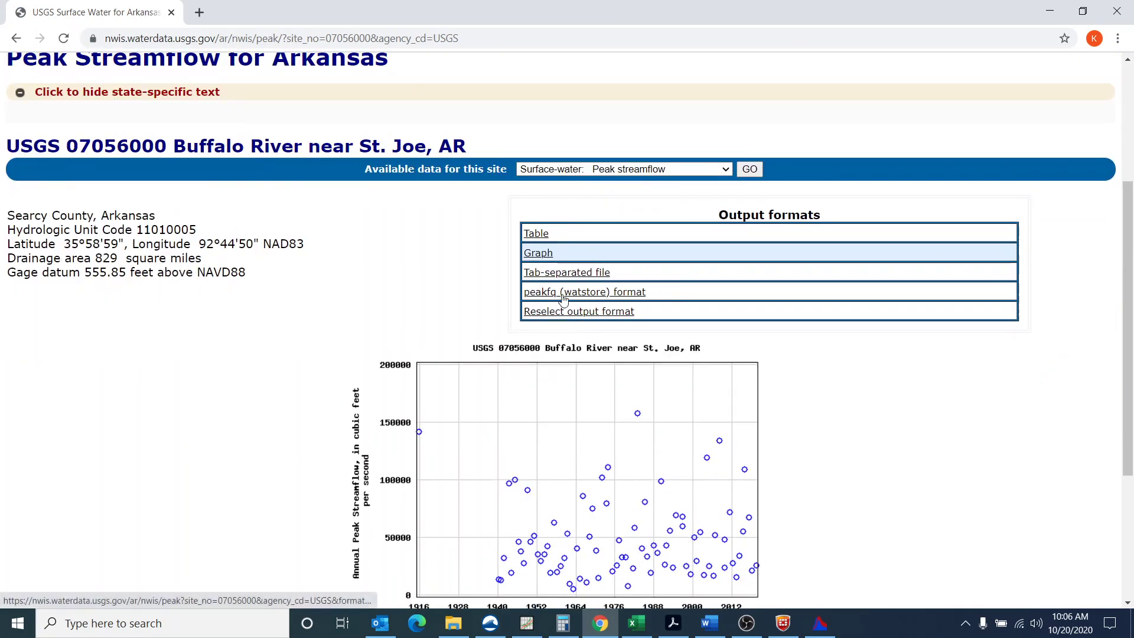
pyautogui.click(564, 275)
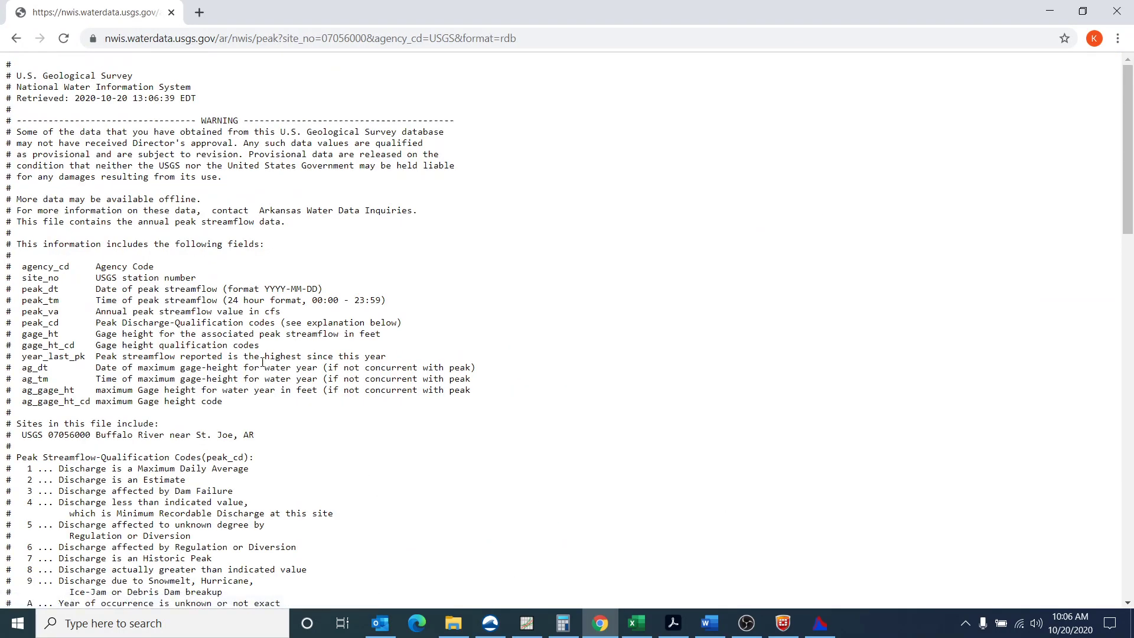
pyautogui.scroll(-13, 373, 338)
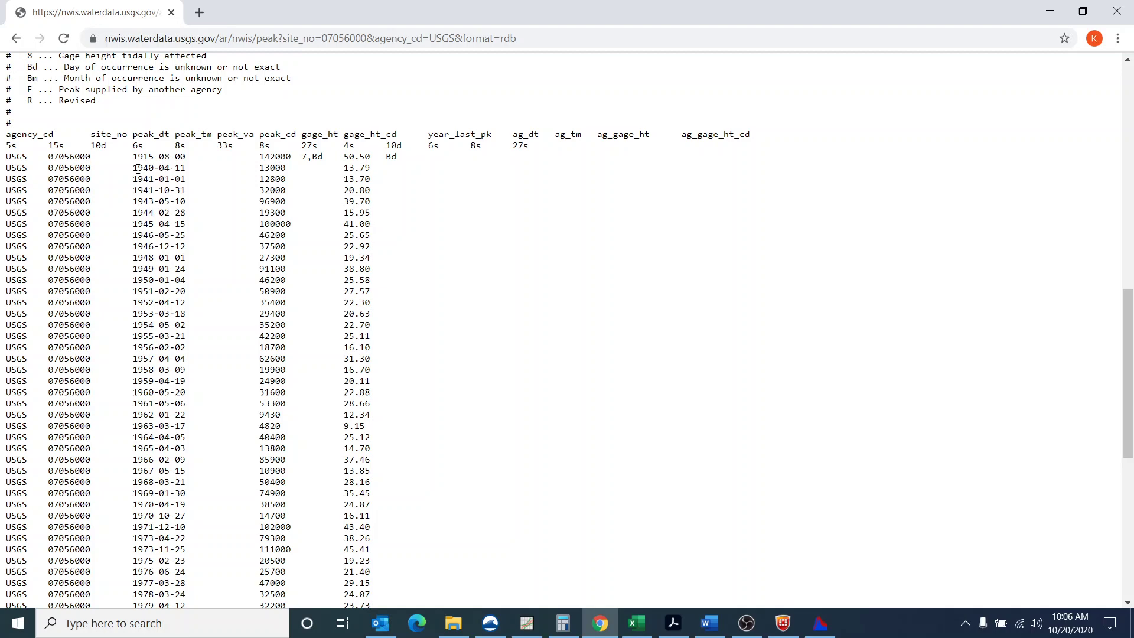
pyautogui.moveTo(160, 172); pyautogui.dragTo(140, 169)
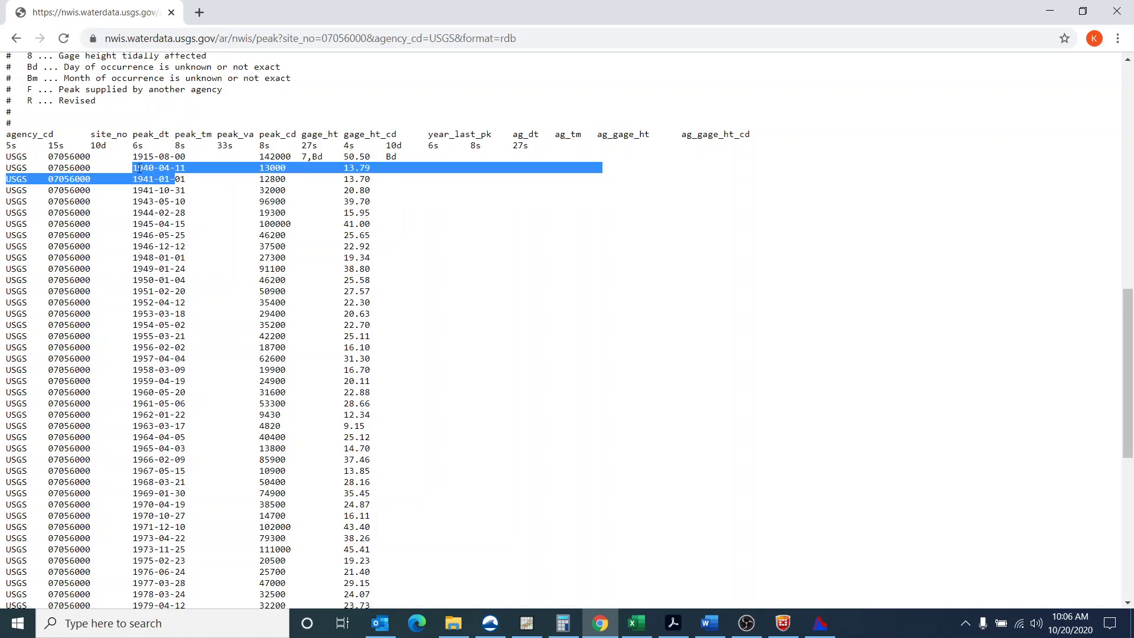
pyautogui.scroll(-8, 171, 239)
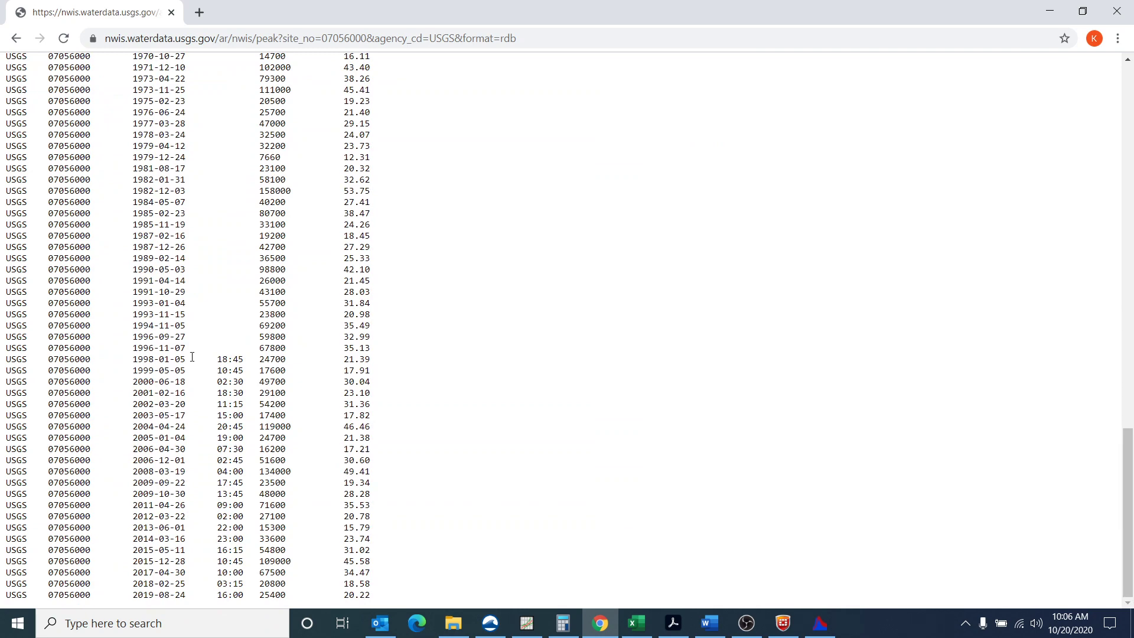
pyautogui.scroll(9, 192, 357)
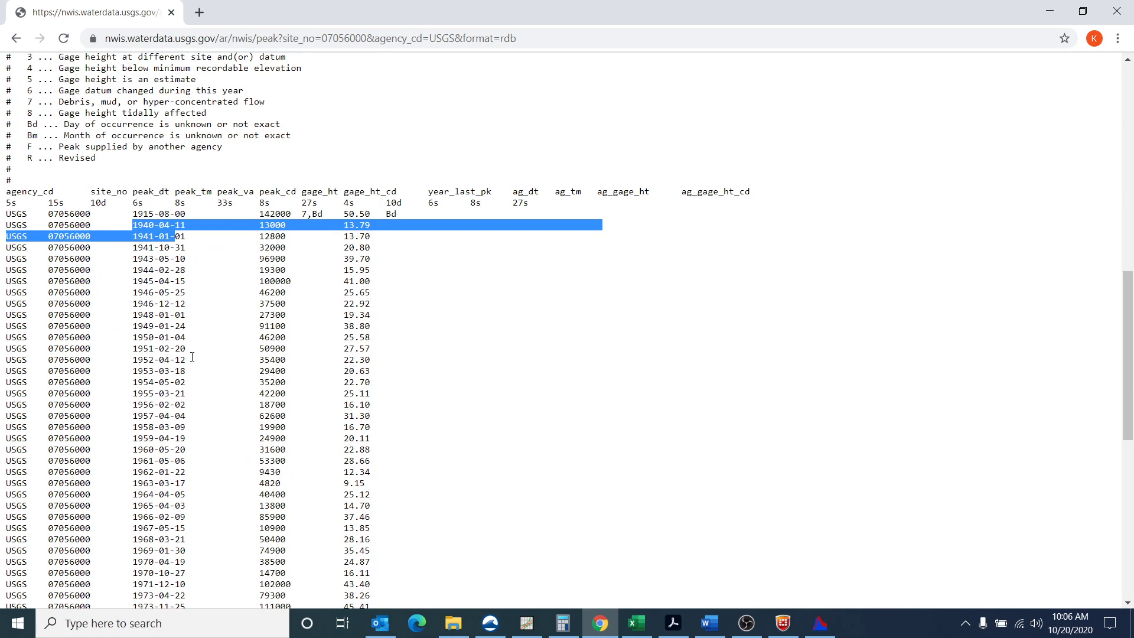
pyautogui.click(259, 213)
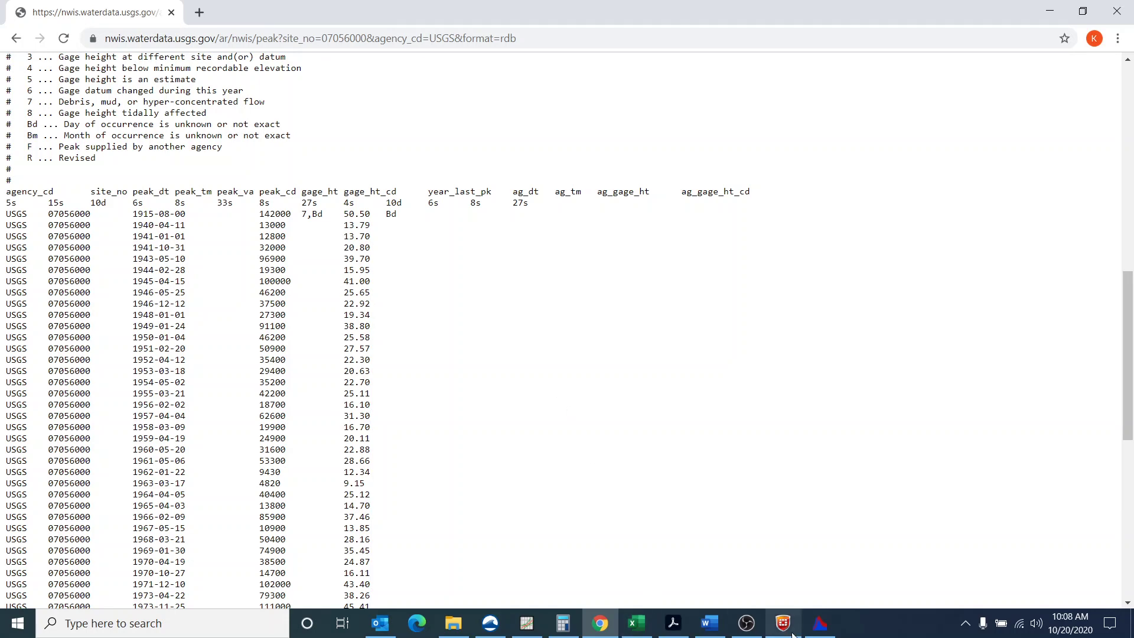
# Tabulate the IR-YEAR flow record of buffalo river at st joe.dss, starting at 13,000 cfs in 1940
pyautogui.click(827, 633)
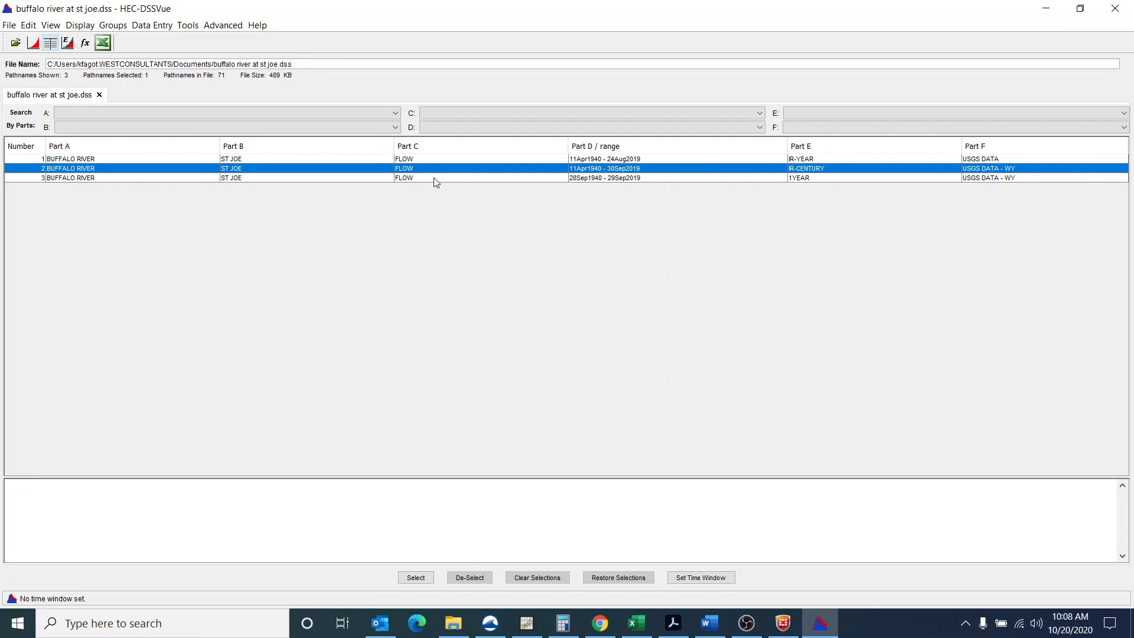
pyautogui.click(426, 158)
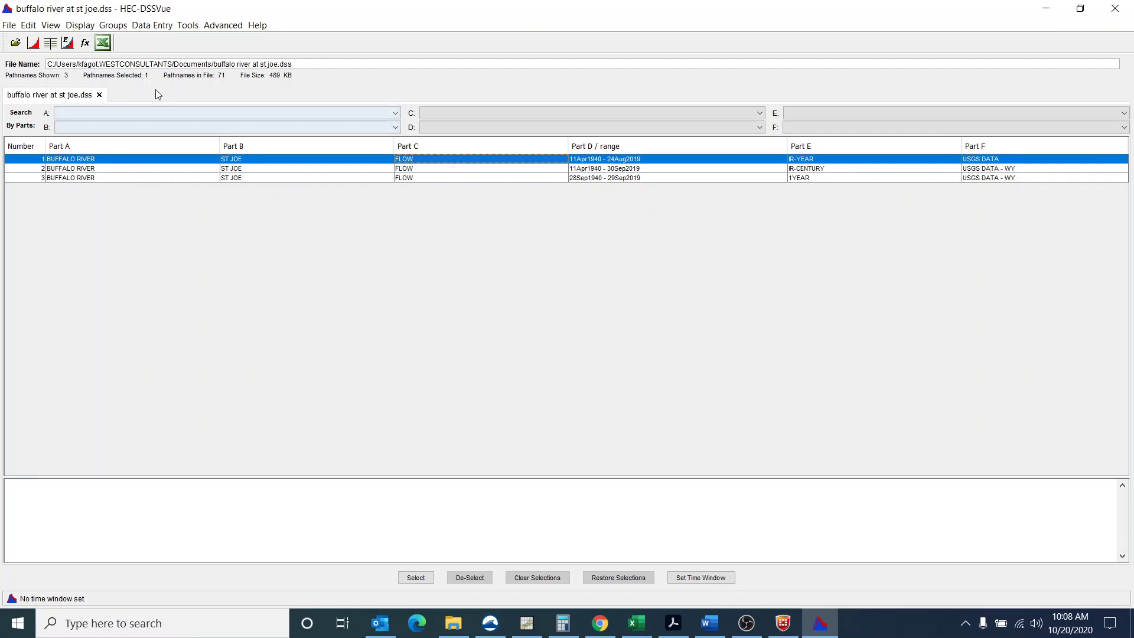
pyautogui.click(51, 43)
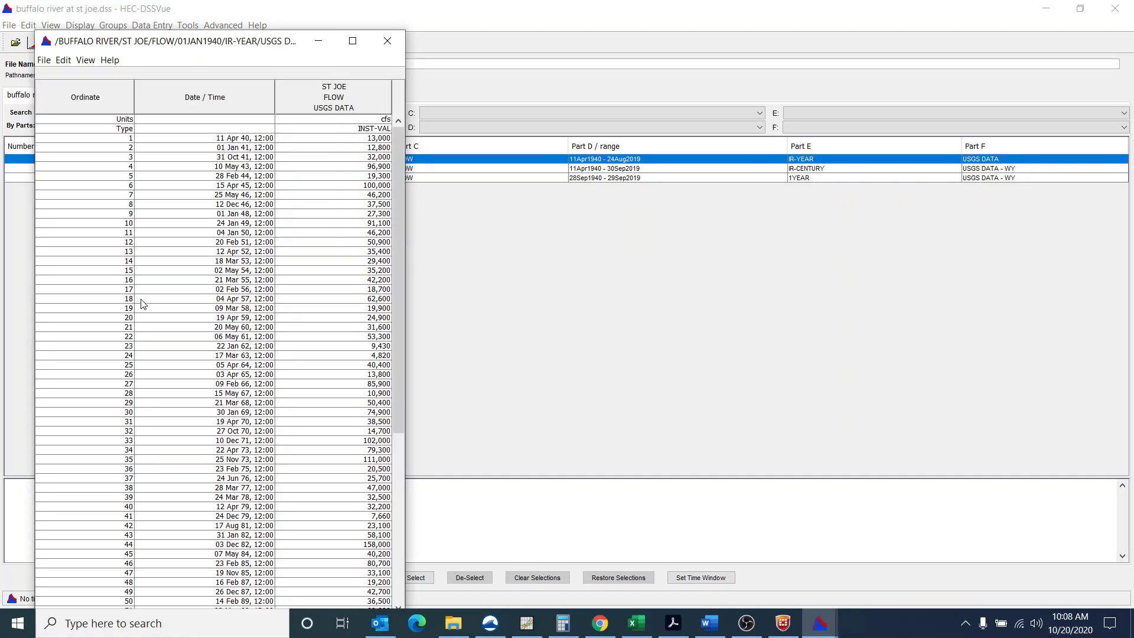
pyautogui.click(386, 42)
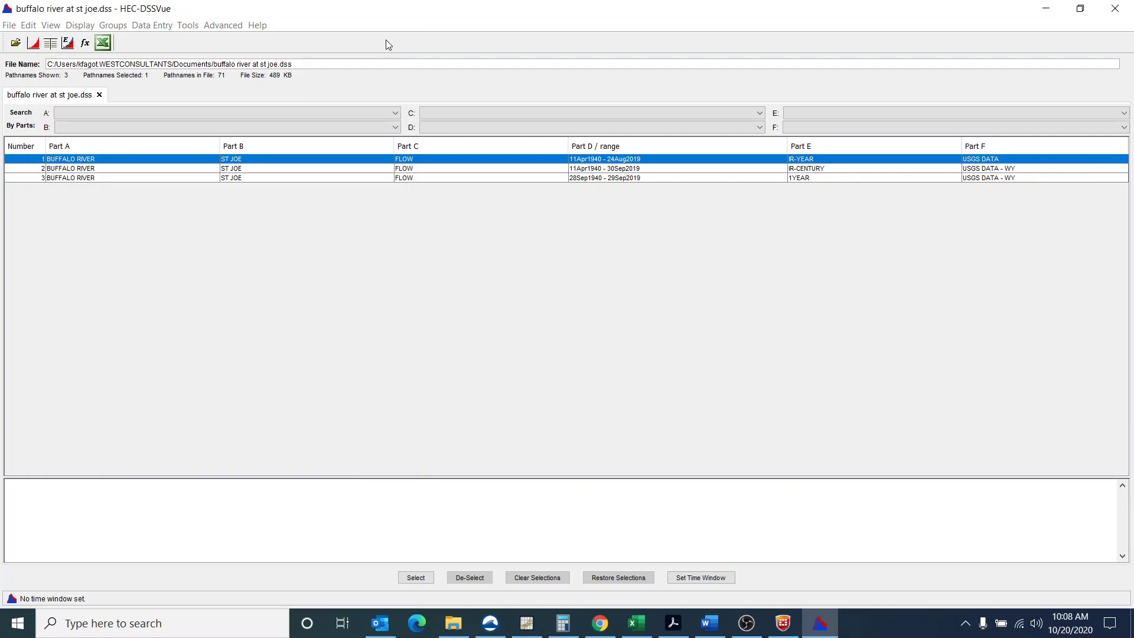
pyautogui.click(546, 178)
pyautogui.click(51, 42)
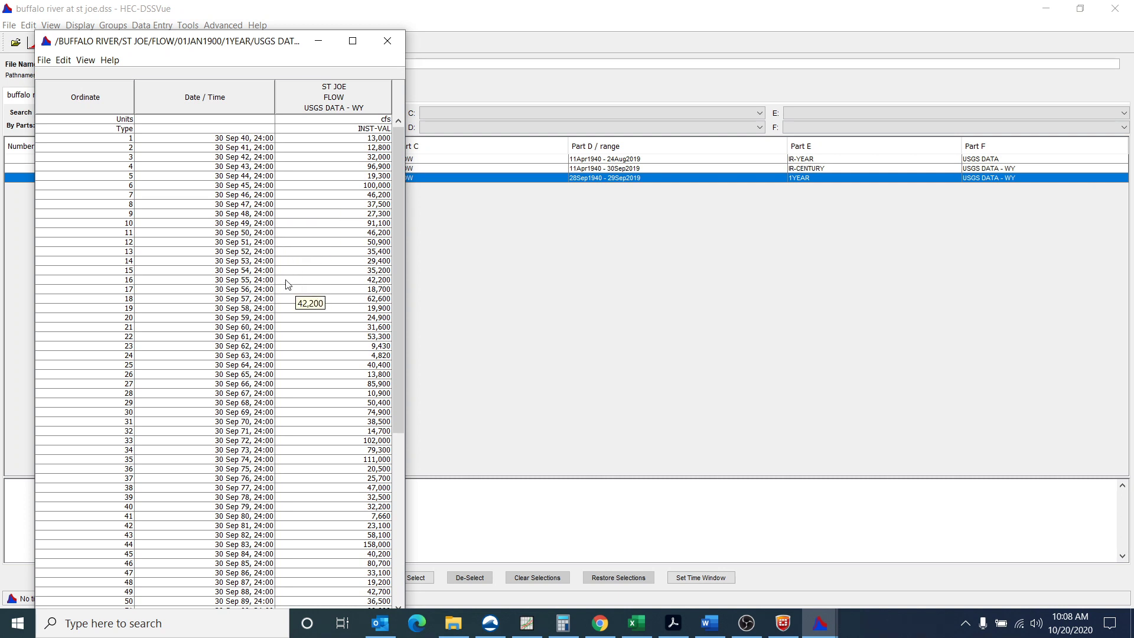
pyautogui.scroll(-7, 290, 355)
pyautogui.scroll(-2, 291, 357)
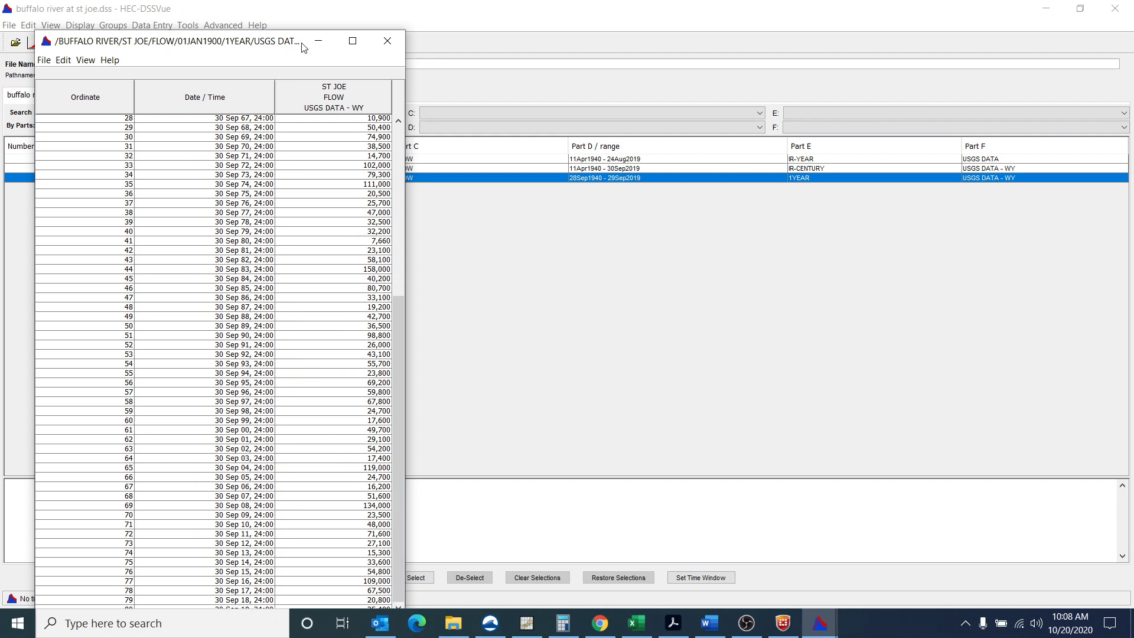
pyautogui.moveTo(267, 43); pyautogui.dragTo(282, 18)
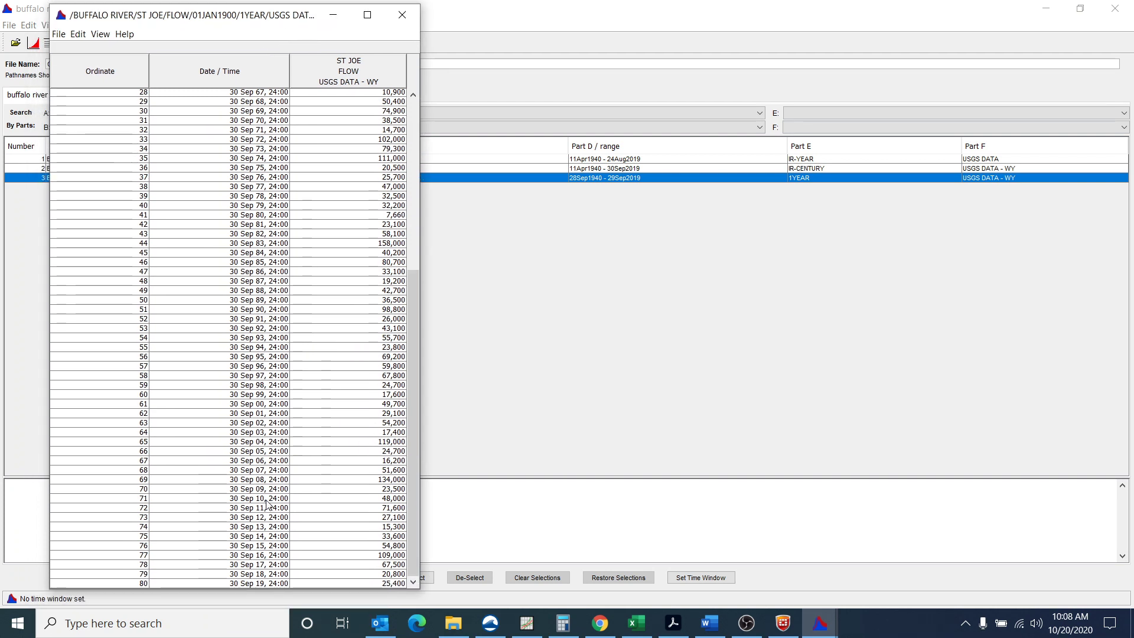
pyautogui.click(402, 14)
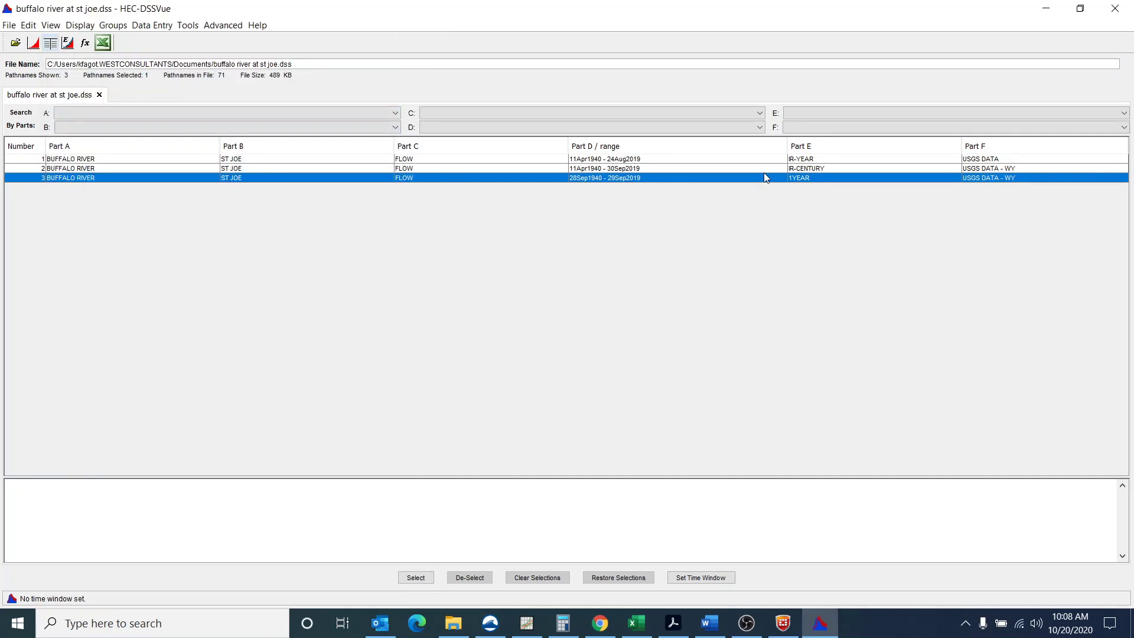
pyautogui.click(682, 168)
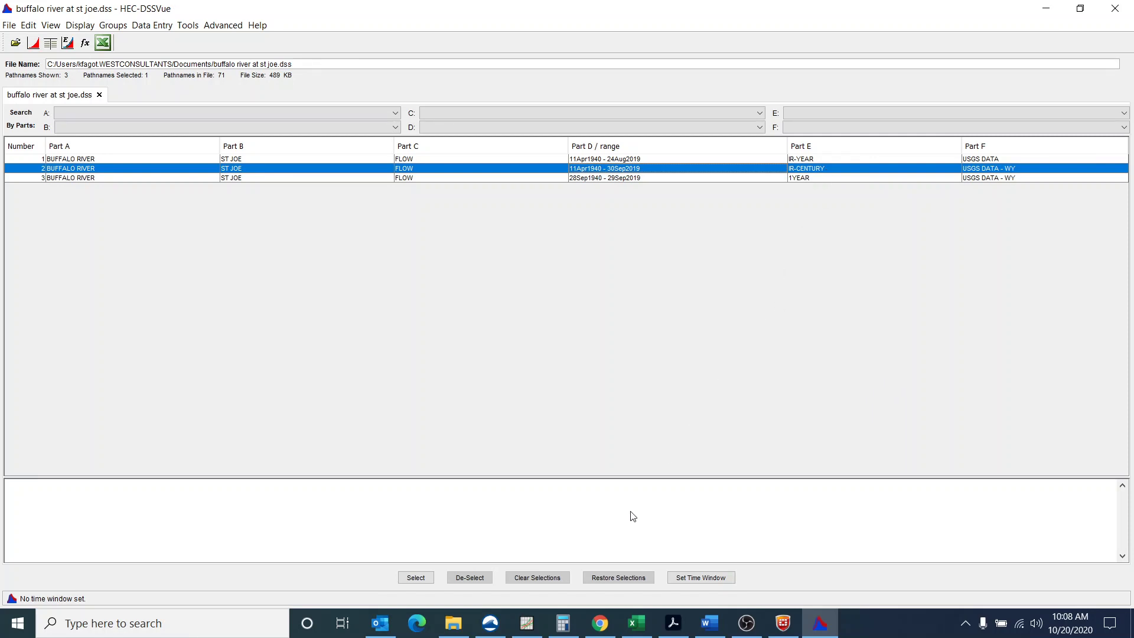
# Create a new HEC-SSP data set named 'buff at st joe' with short ID 'st joe'
pyautogui.click(527, 626)
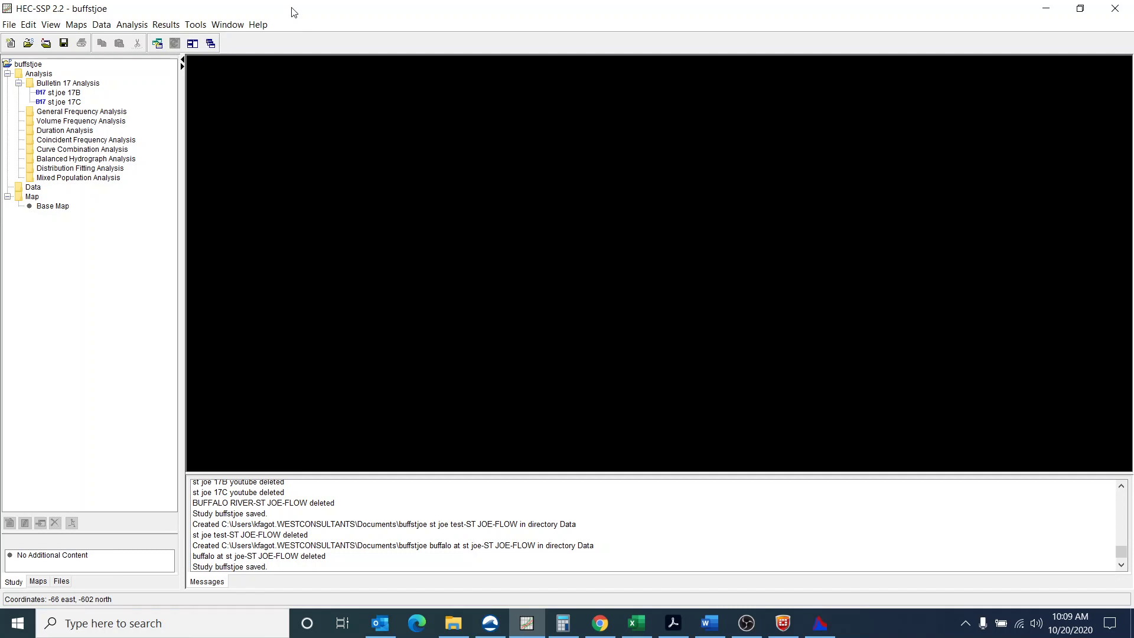
pyautogui.click(101, 25)
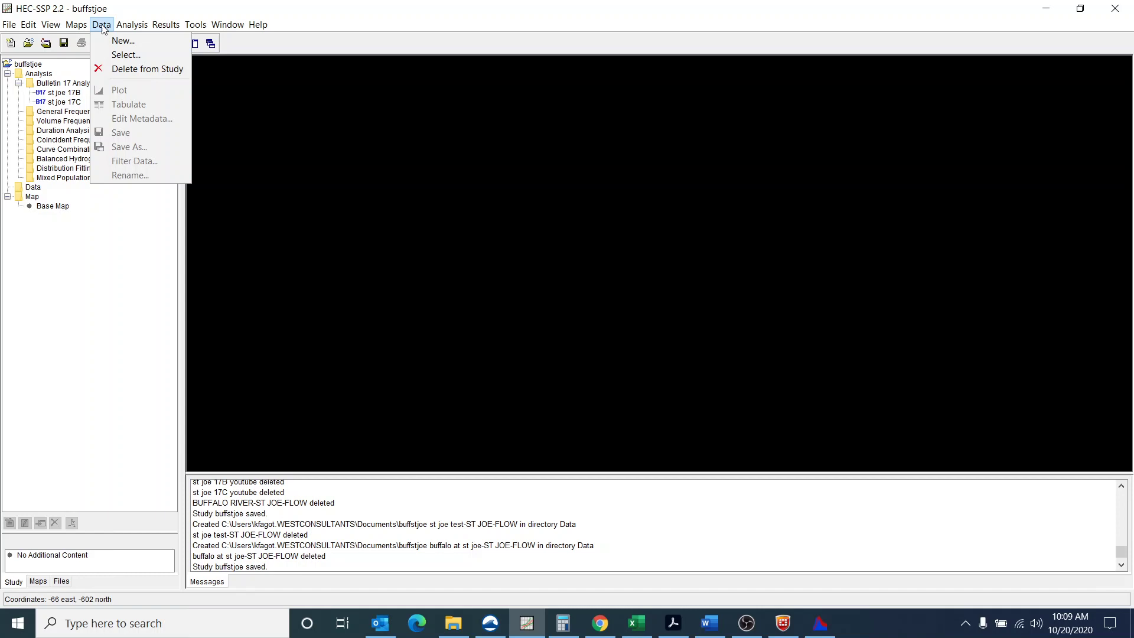
pyautogui.click(118, 46)
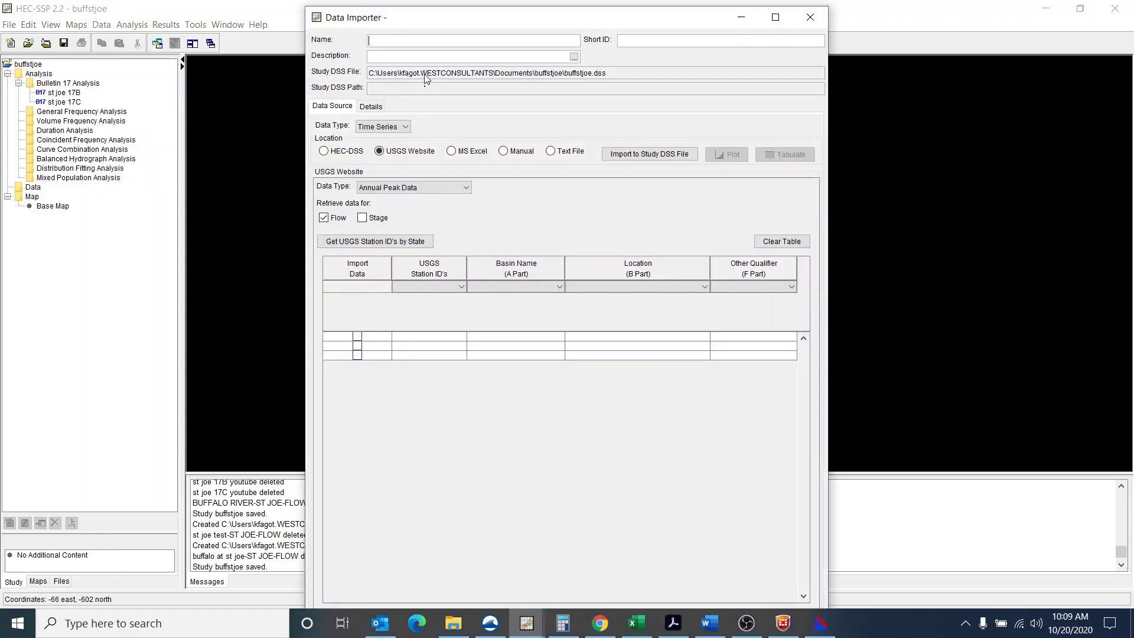
pyautogui.write('bu')
pyautogui.write('ff at st j')
pyautogui.write('joe')
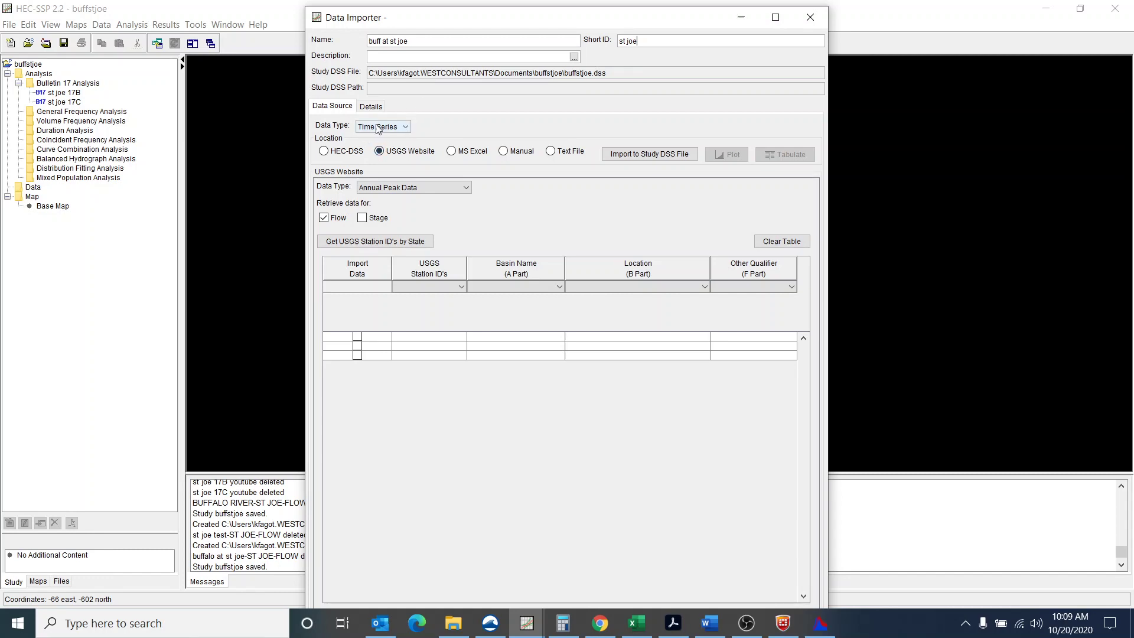
# Switch the data source to HEC-DSS and load records from buffalo river at st joe.dss in Documents
pyautogui.click(335, 151)
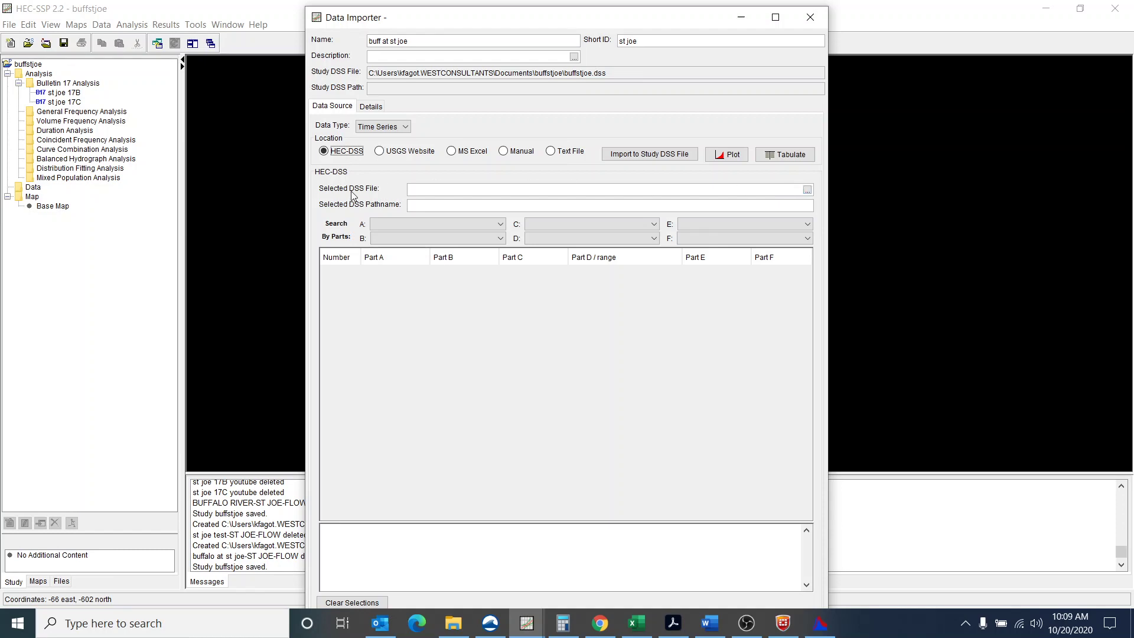
pyautogui.click(807, 190)
pyautogui.click(685, 225)
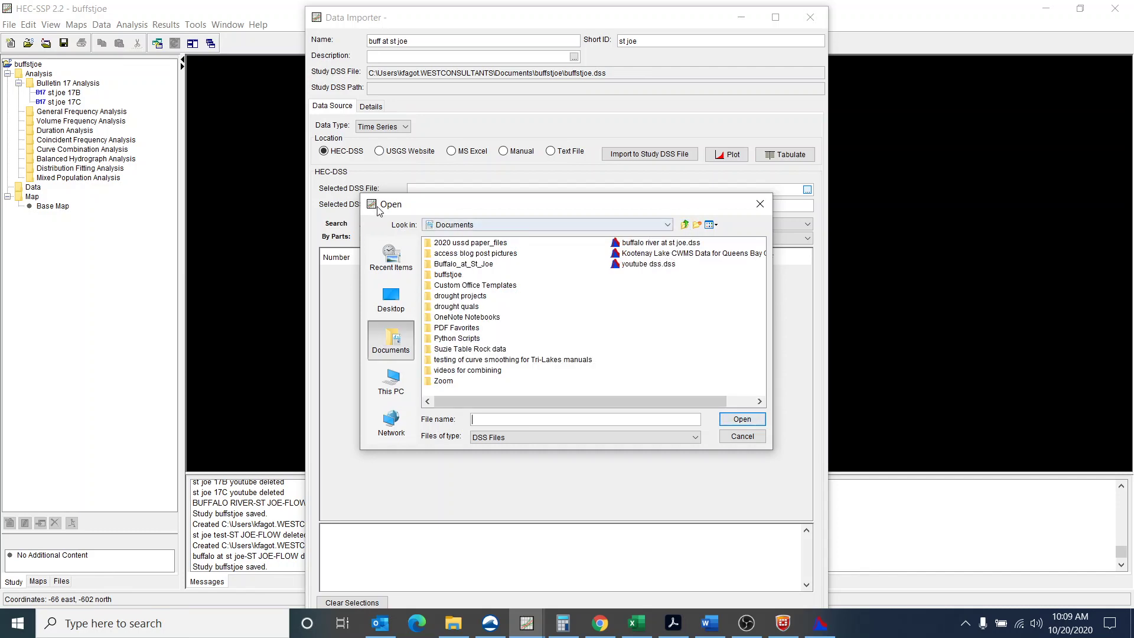
pyautogui.click(672, 248)
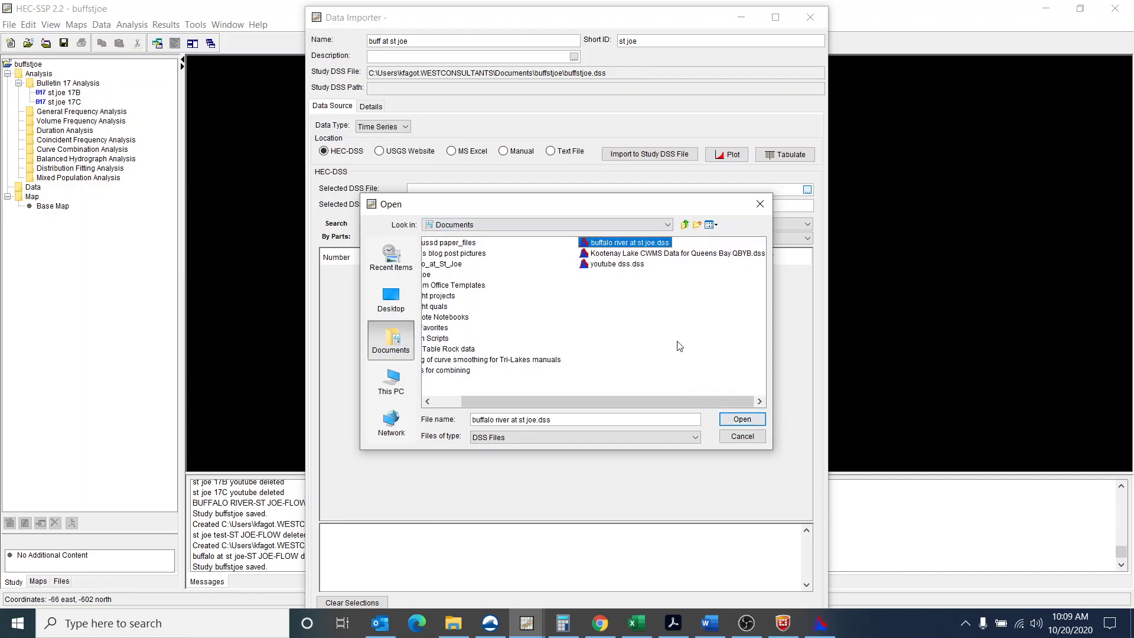
pyautogui.click(742, 420)
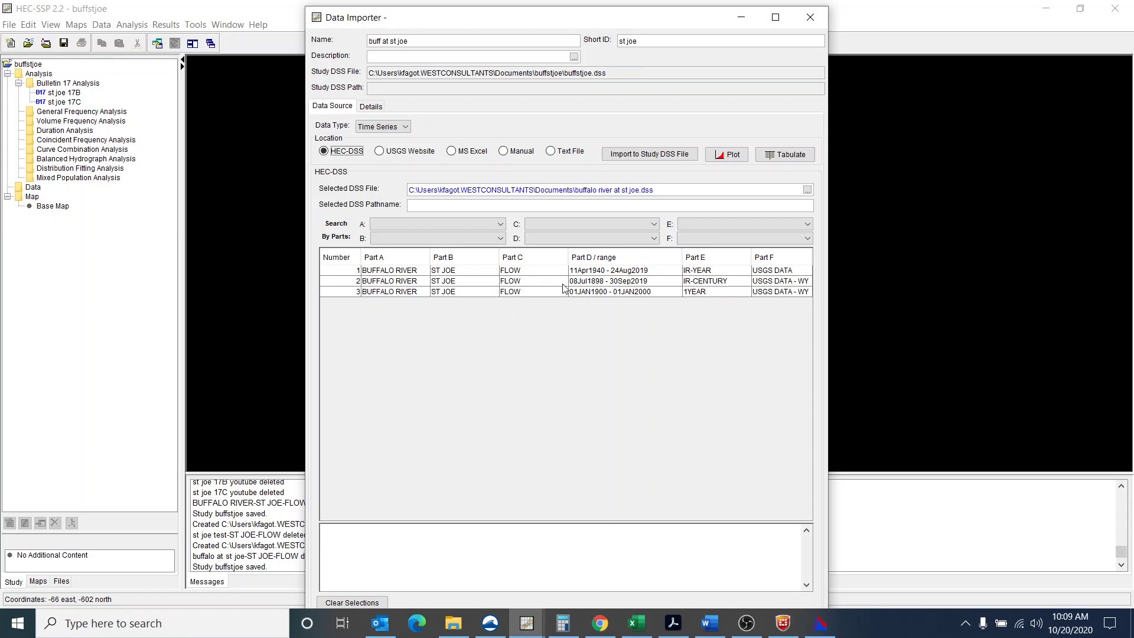
# Import the IR-CENTURY flow record into the study DSS file, confirming the overwrite
pyautogui.doubleClick(518, 286)
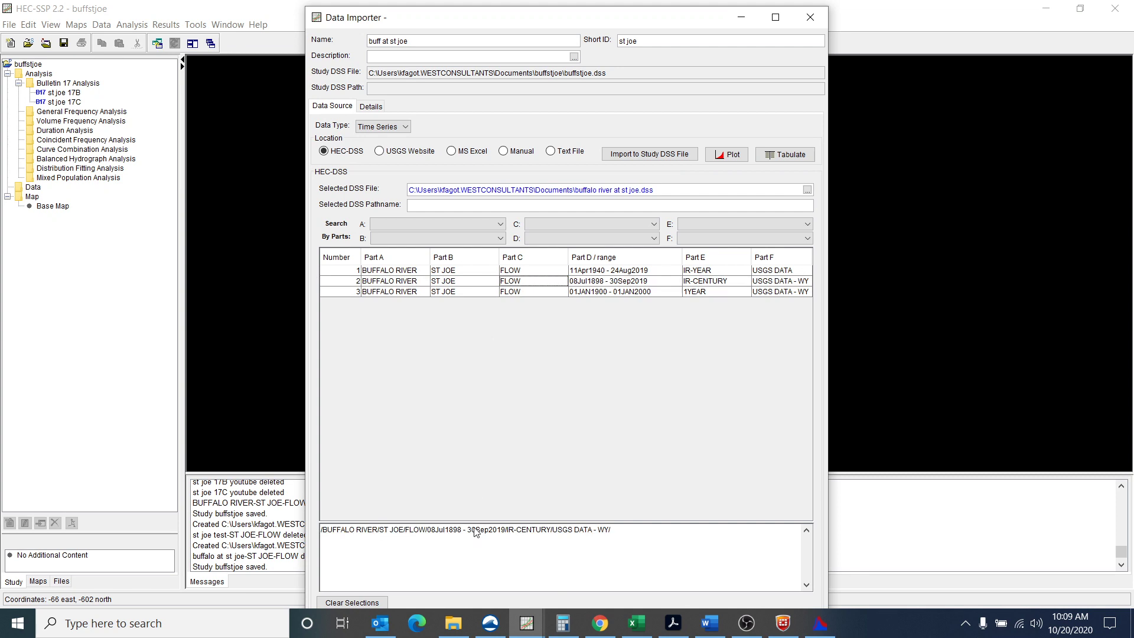
pyautogui.click(649, 154)
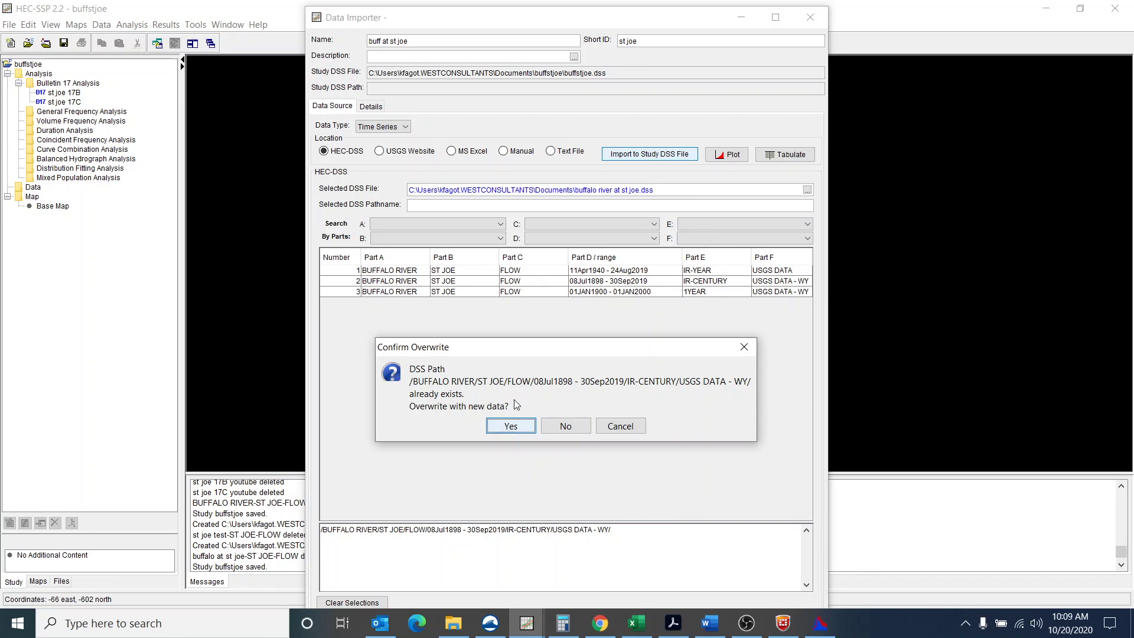
pyautogui.click(513, 429)
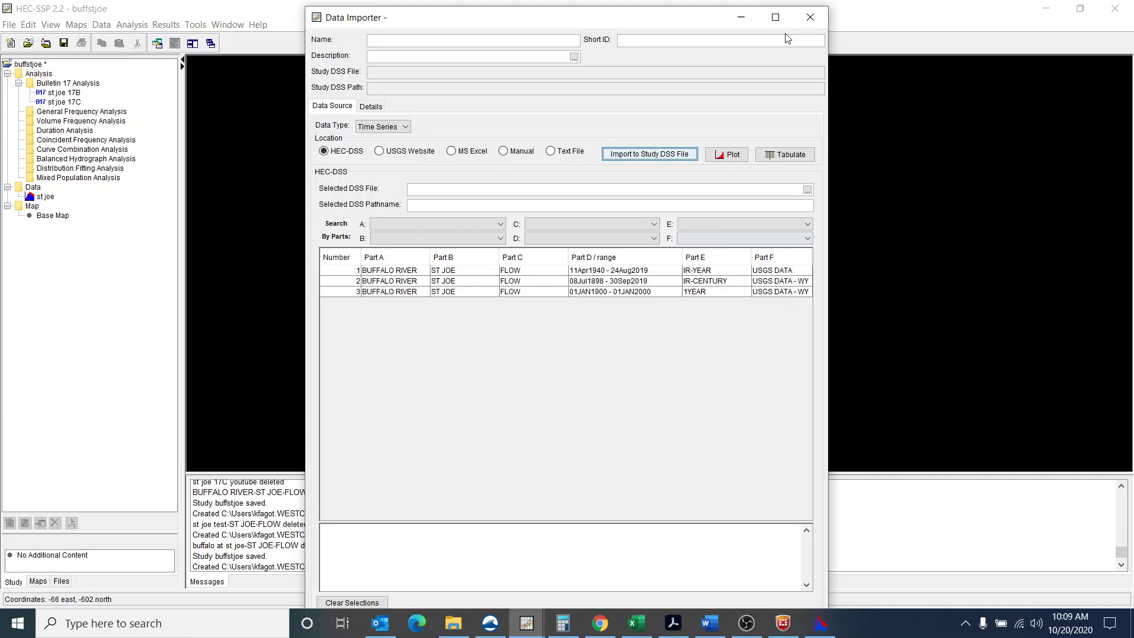
# Close the Data Importer and start a new Bulletin 17 analysis named 'st 17B youtube'
pyautogui.click(814, 21)
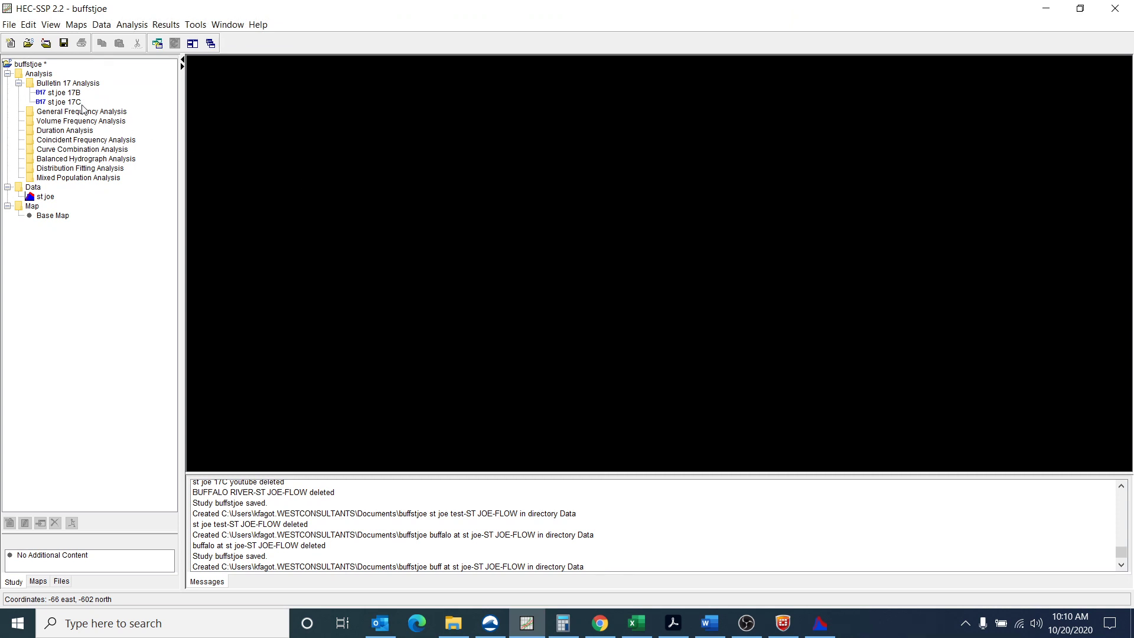
pyautogui.click(131, 24)
pyautogui.moveTo(144, 42)
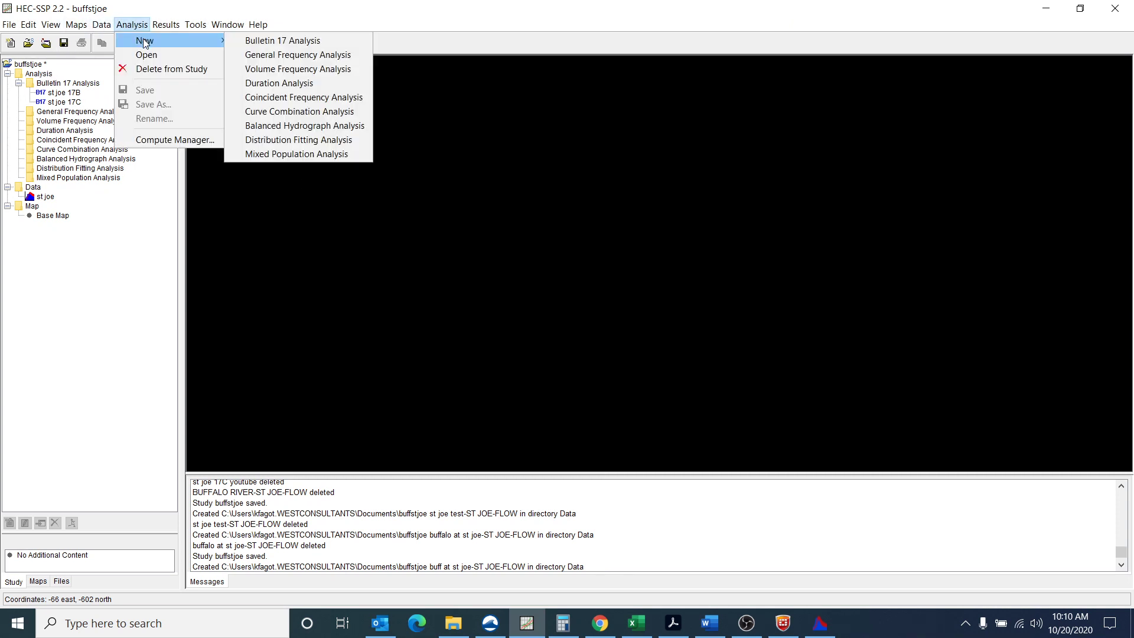
pyautogui.click(283, 42)
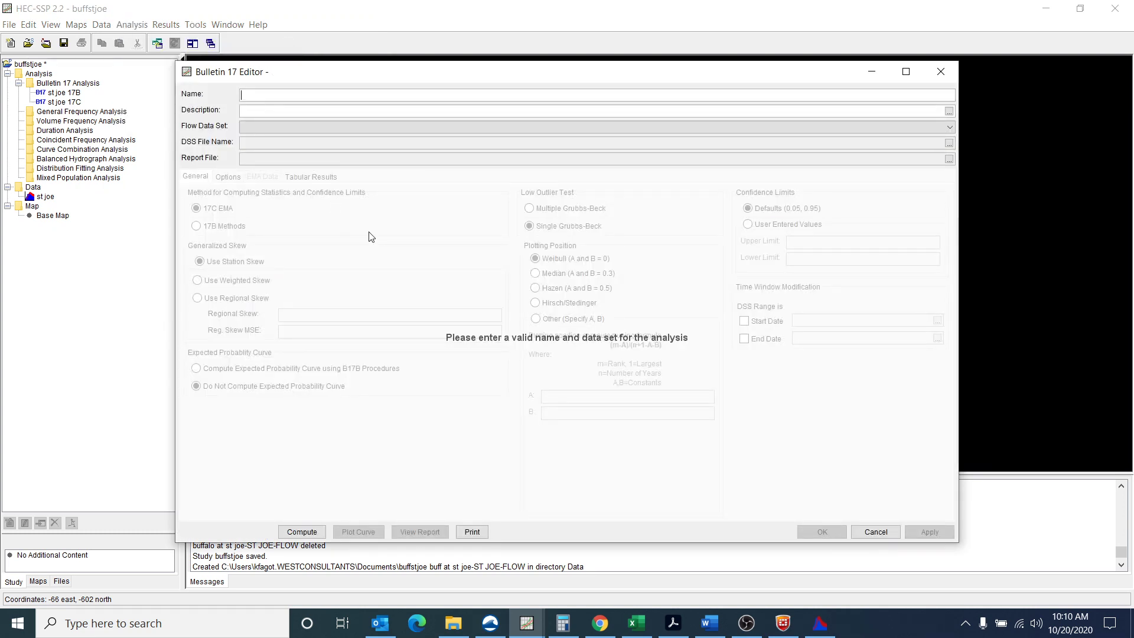
pyautogui.write('st 17B youtube')
# Base the analysis on buff at st joe-ST JOE-FLOW with 17B Methods, and show its Options page
pyautogui.click(950, 126)
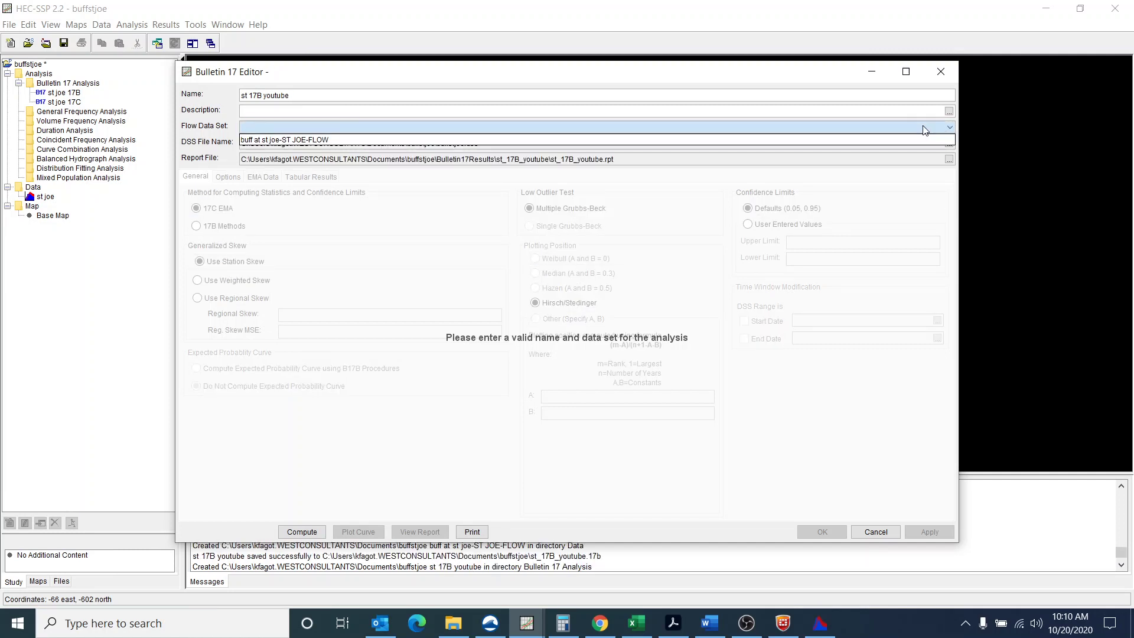
pyautogui.click(322, 140)
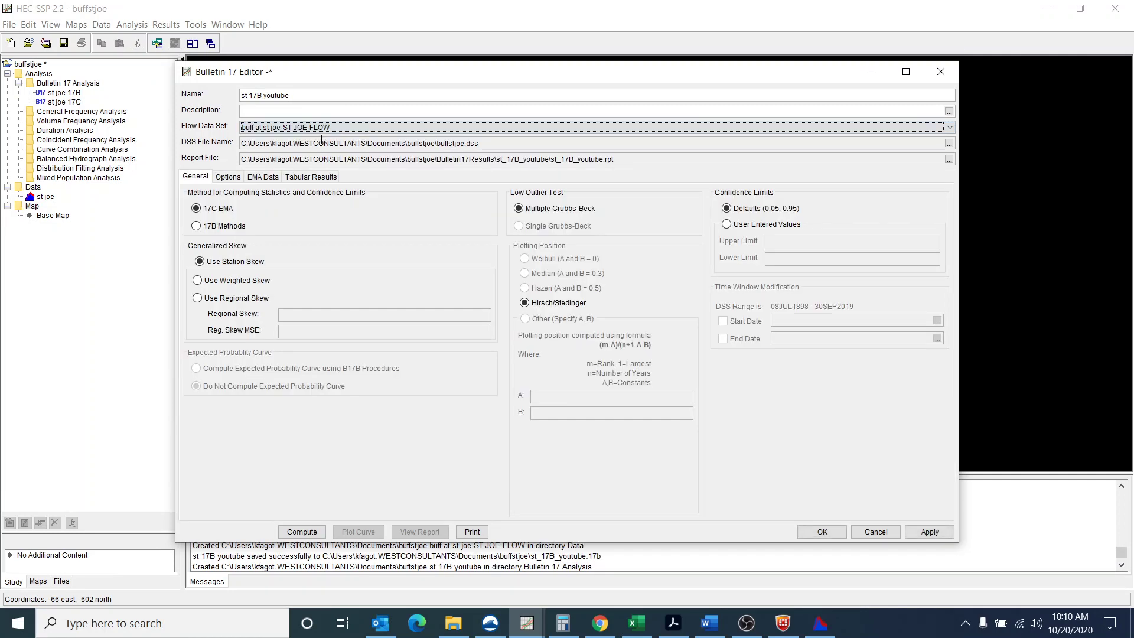
pyautogui.click(197, 227)
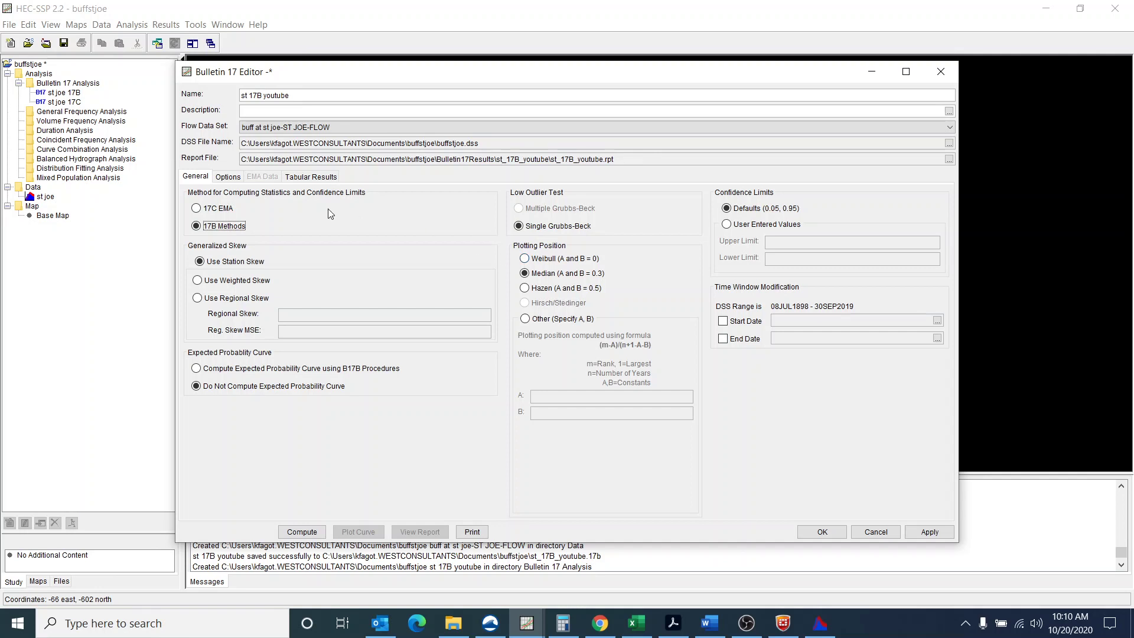
pyautogui.click(229, 177)
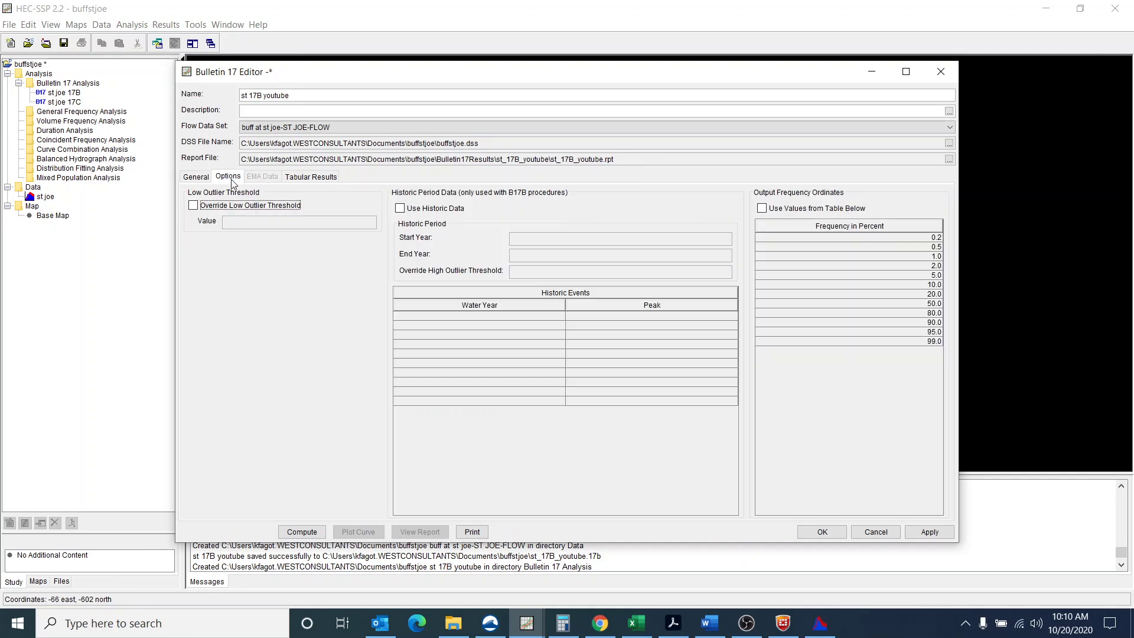
# Enable historic data with a 1915–1915 period and a 1915 historic event peaking at 142000
pyautogui.click(400, 209)
pyautogui.click(617, 239)
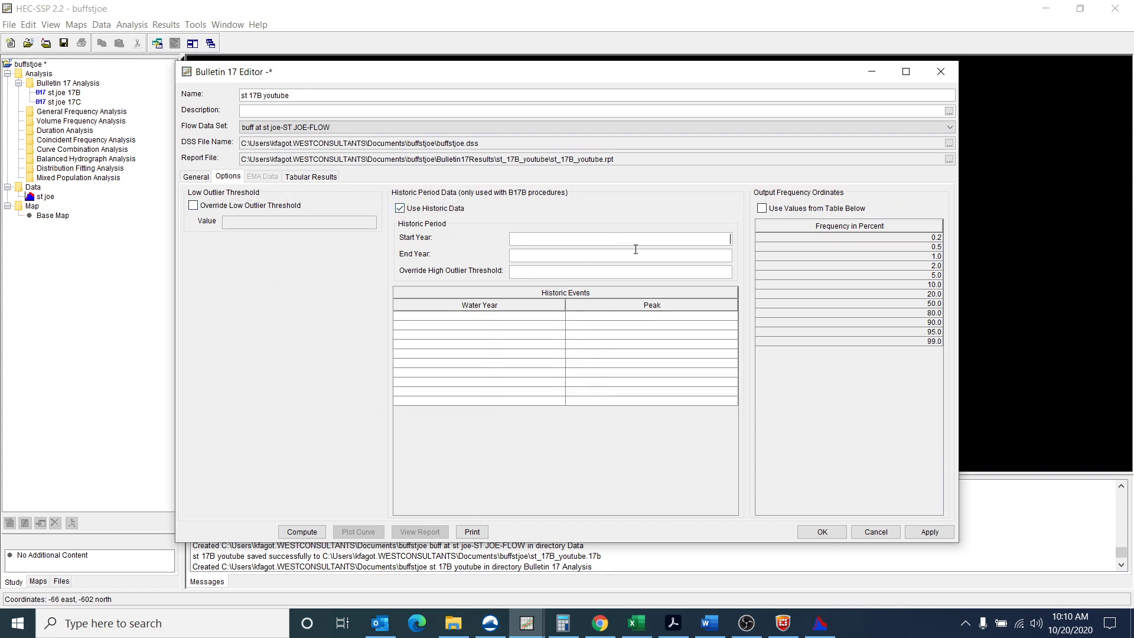
pyautogui.write('1915')
pyautogui.click(527, 316)
pyautogui.write('1915')
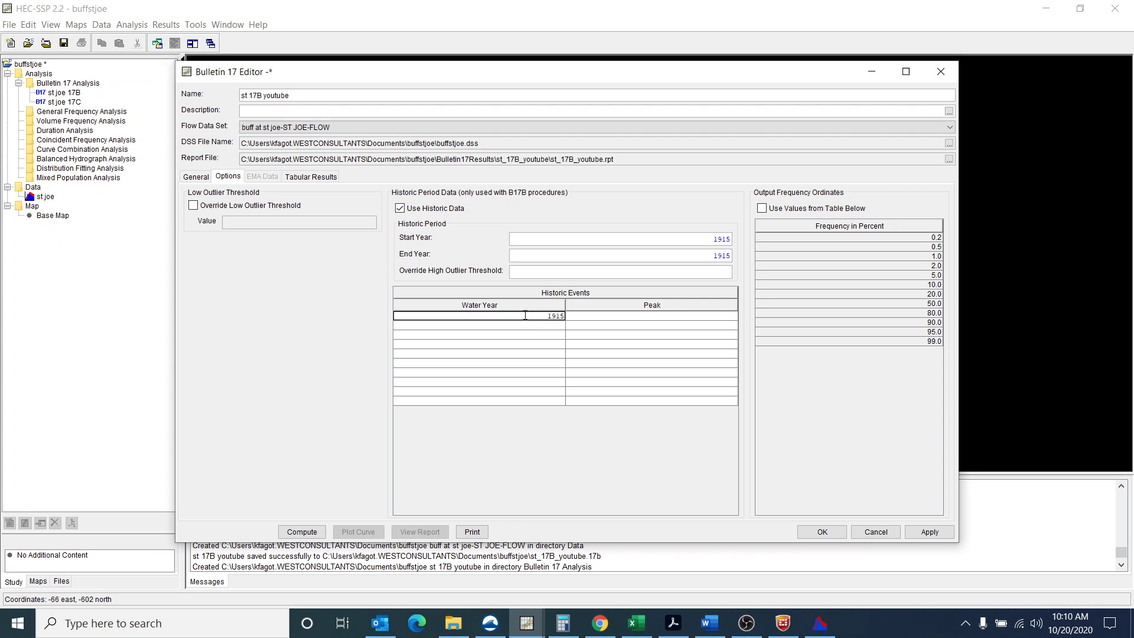
pyautogui.click(690, 317)
pyautogui.write('1')
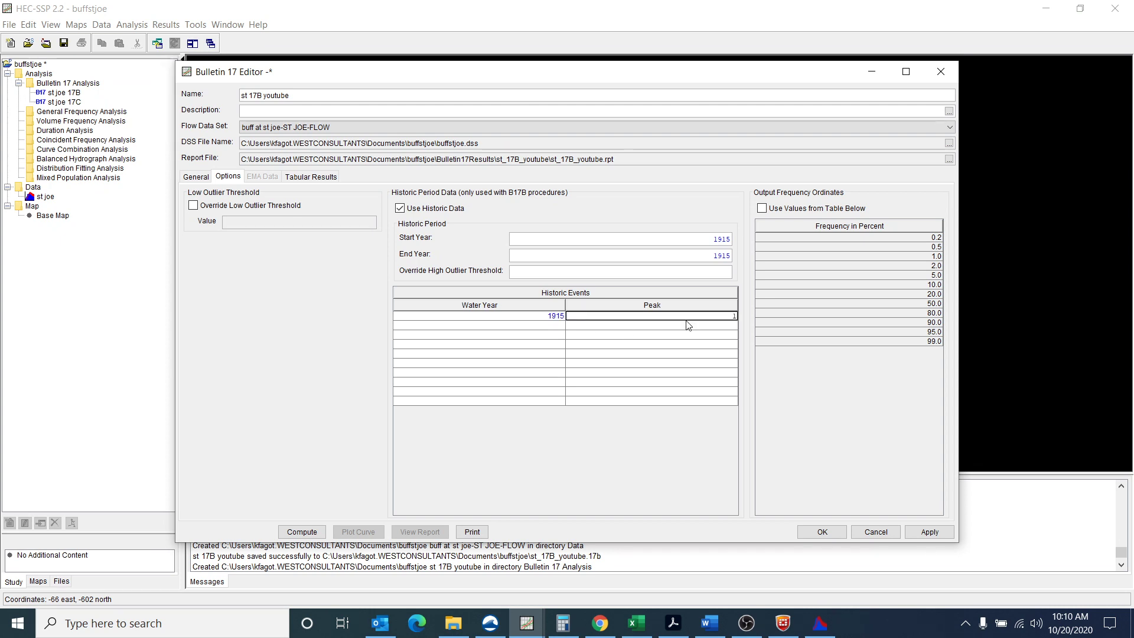
pyautogui.write('42000')
# Compute the 17B analysis, then inspect its enlarged frequency curve plot before closing it
pyautogui.click(322, 535)
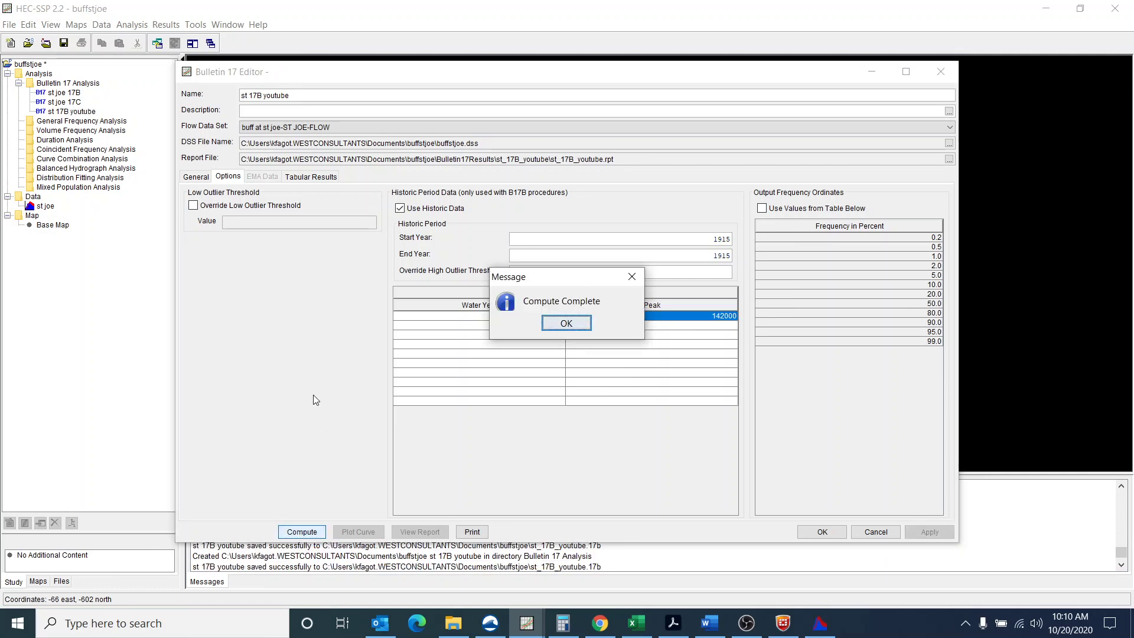
pyautogui.click(566, 323)
pyautogui.click(358, 532)
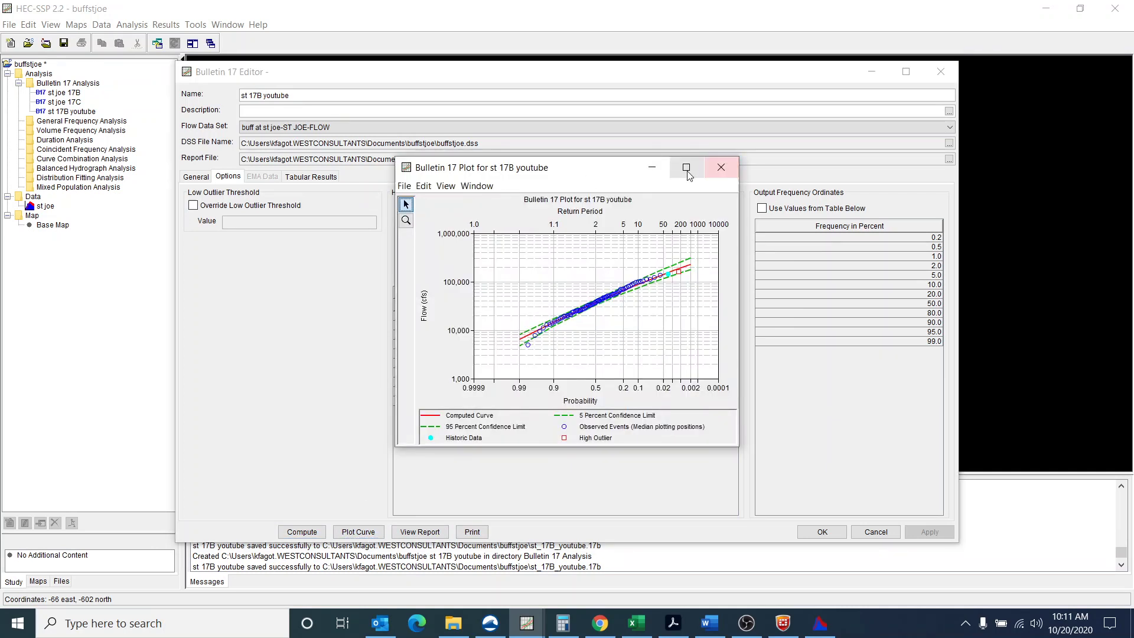
pyautogui.moveTo(395, 157); pyautogui.dragTo(166, 50)
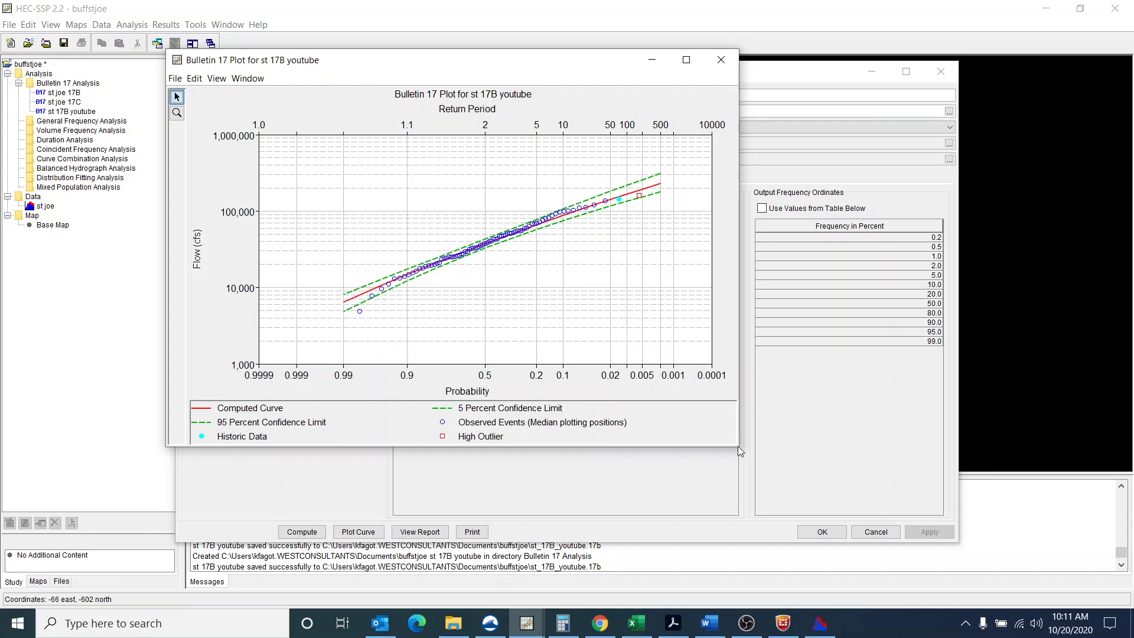
pyautogui.moveTo(738, 446); pyautogui.dragTo(889, 555)
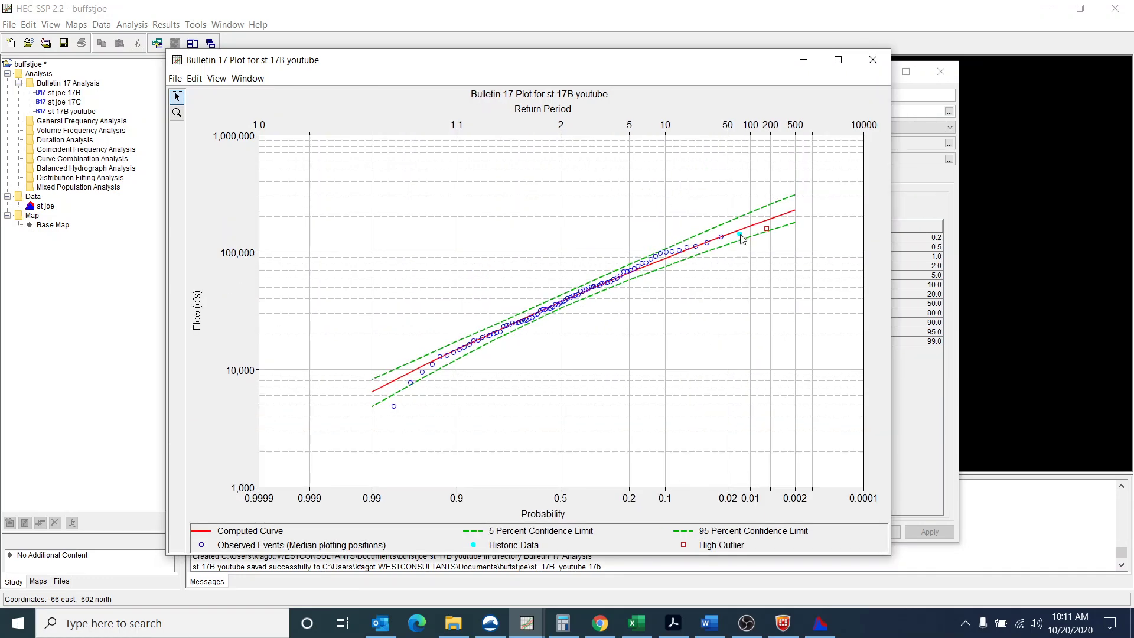
pyautogui.moveTo(743, 237)
pyautogui.click(873, 59)
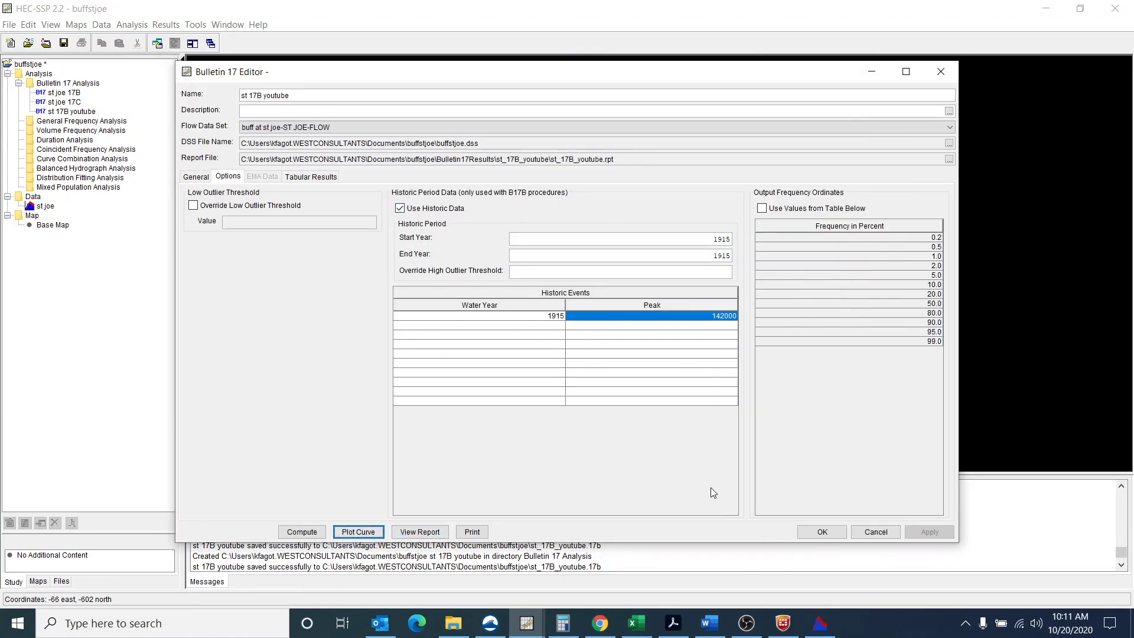
# Accept the 17B editor and start a new Bulletin 17 analysis named 'st joe 17C youtube'
pyautogui.click(822, 532)
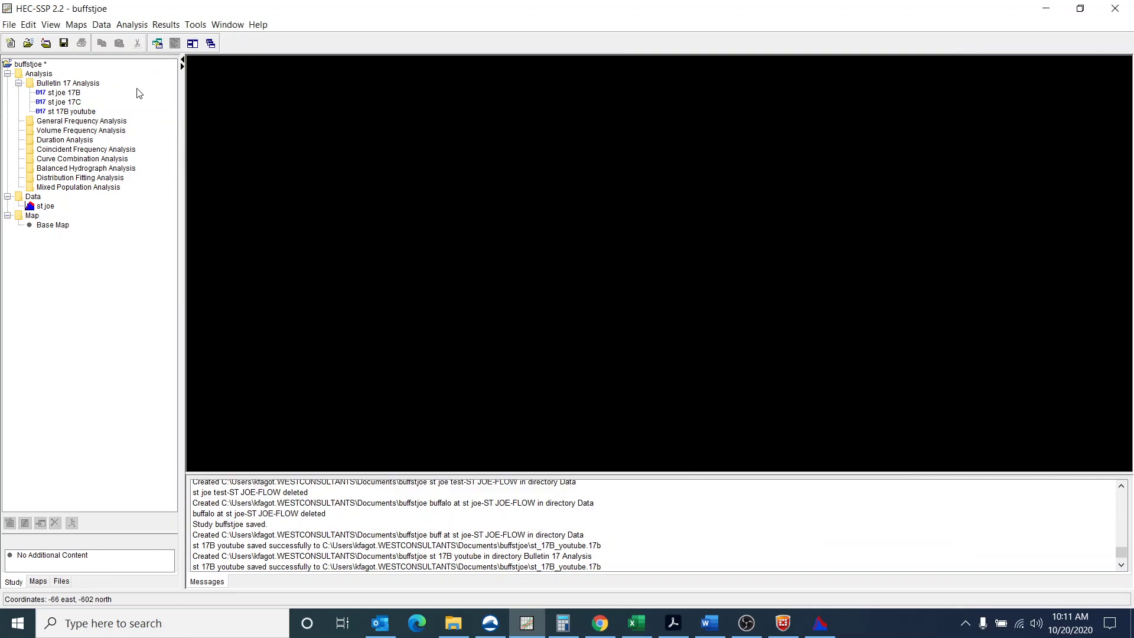
pyautogui.click(132, 24)
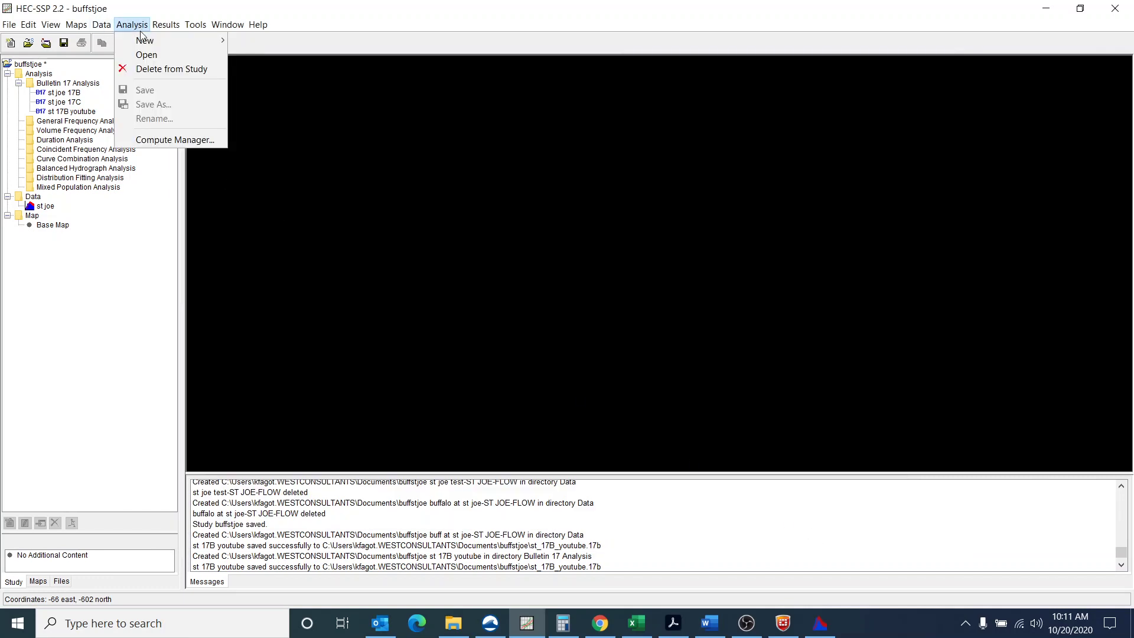
pyautogui.moveTo(152, 41)
pyautogui.click(283, 40)
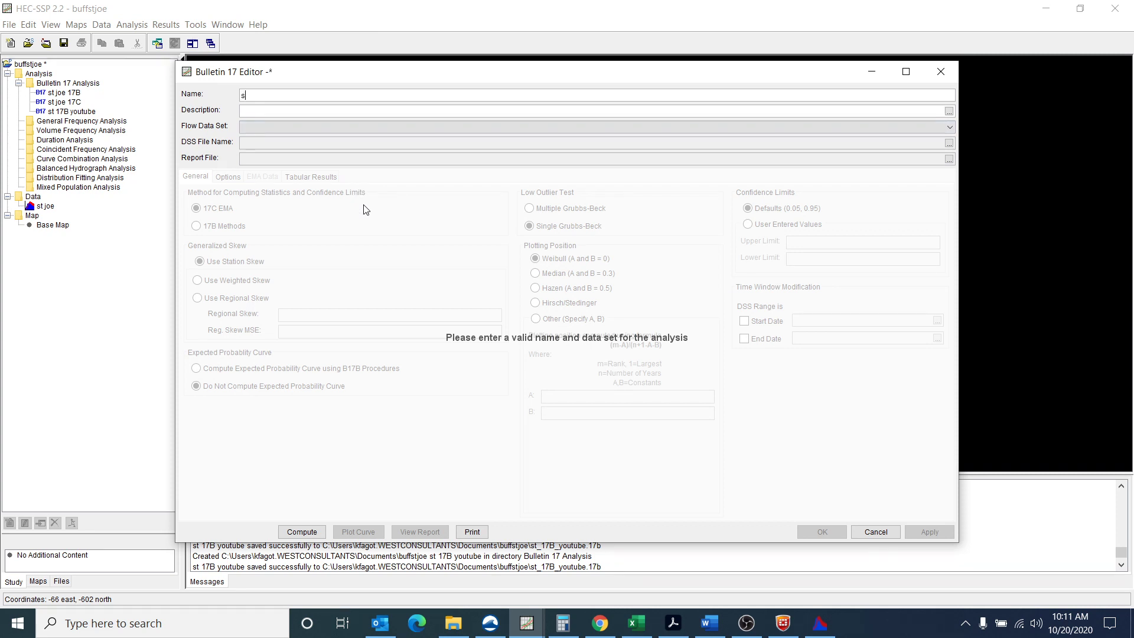
pyautogui.write('st joe 17C youtube')
# Use the buff at st joe-ST JOE-FLOW data set and show the analysis options
pyautogui.click(442, 127)
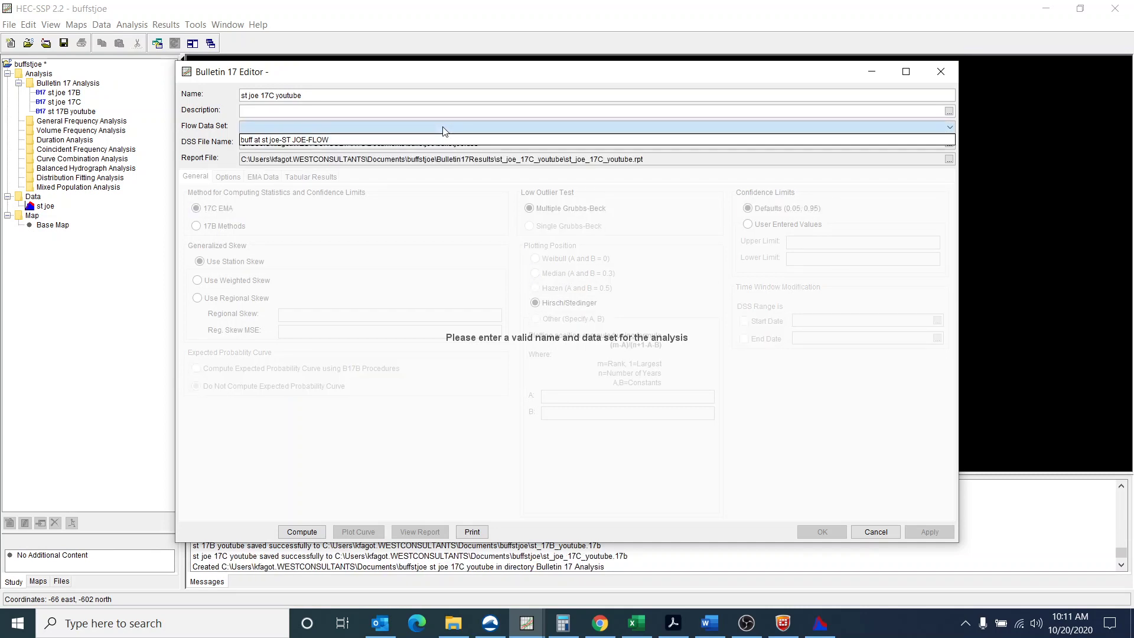
pyautogui.click(387, 141)
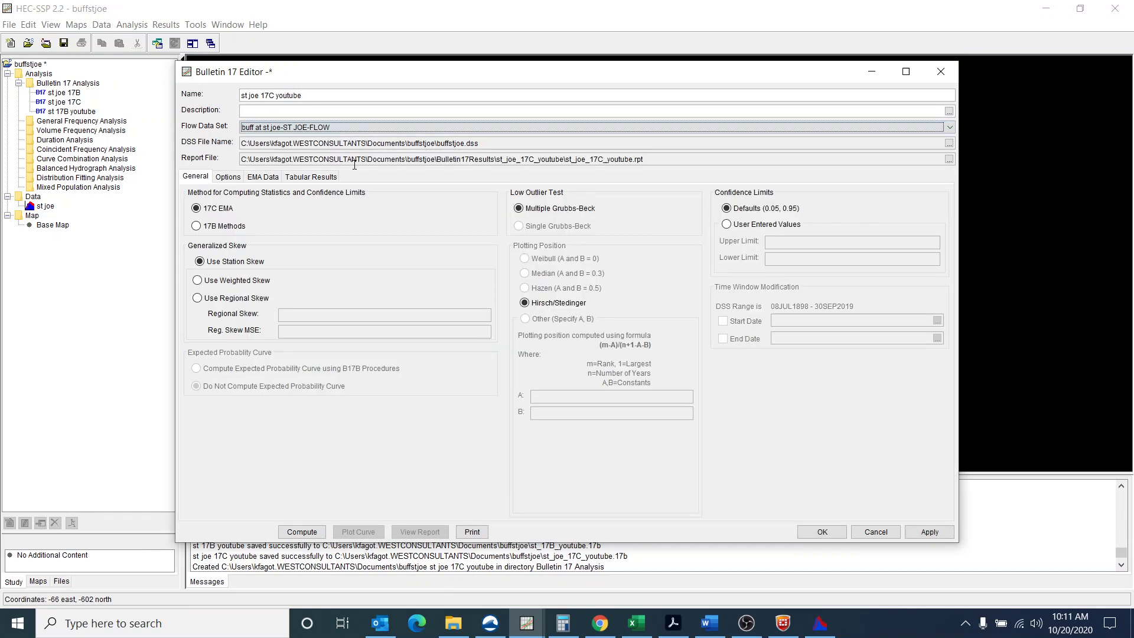
pyautogui.click(229, 177)
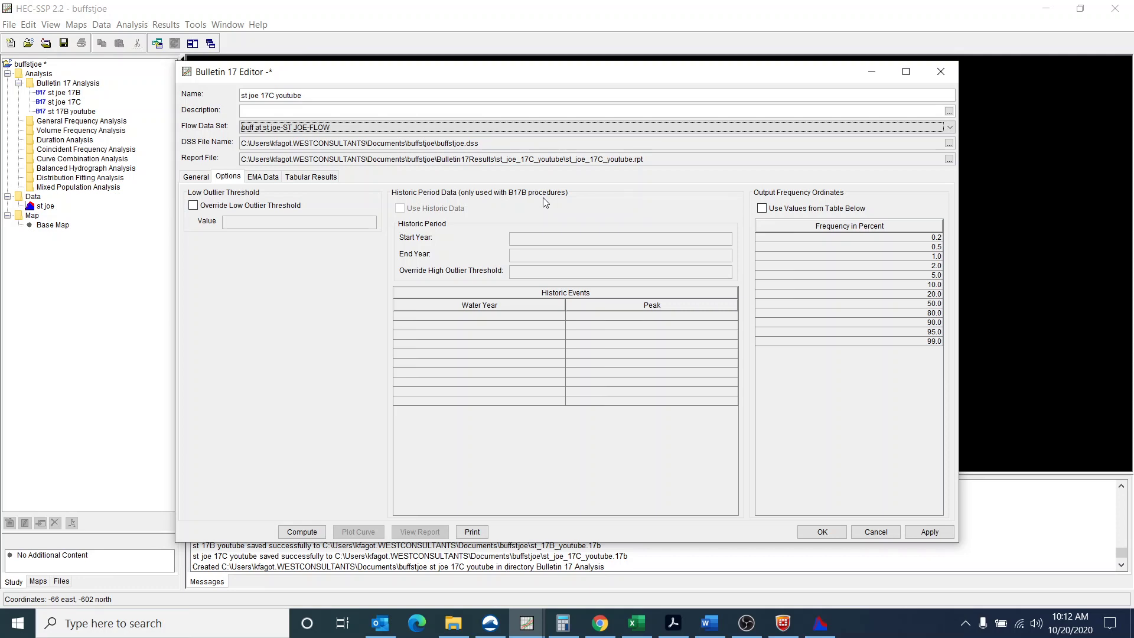
# View the EMA data and perception thresholds, then close the 17C editor, discarding changes
pyautogui.click(265, 178)
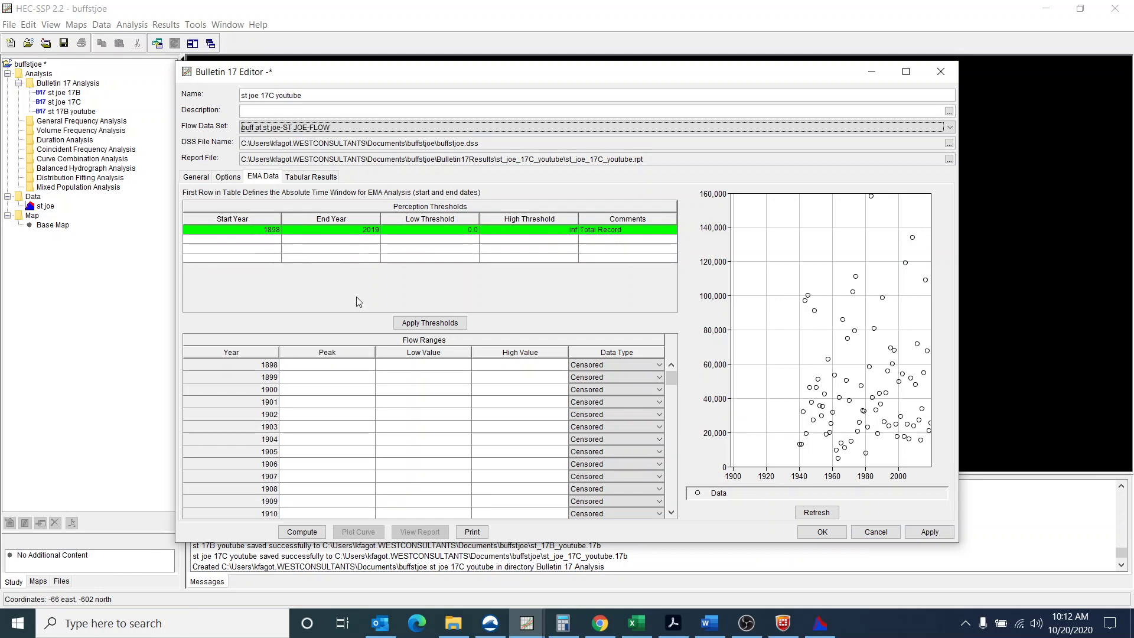
pyautogui.click(877, 534)
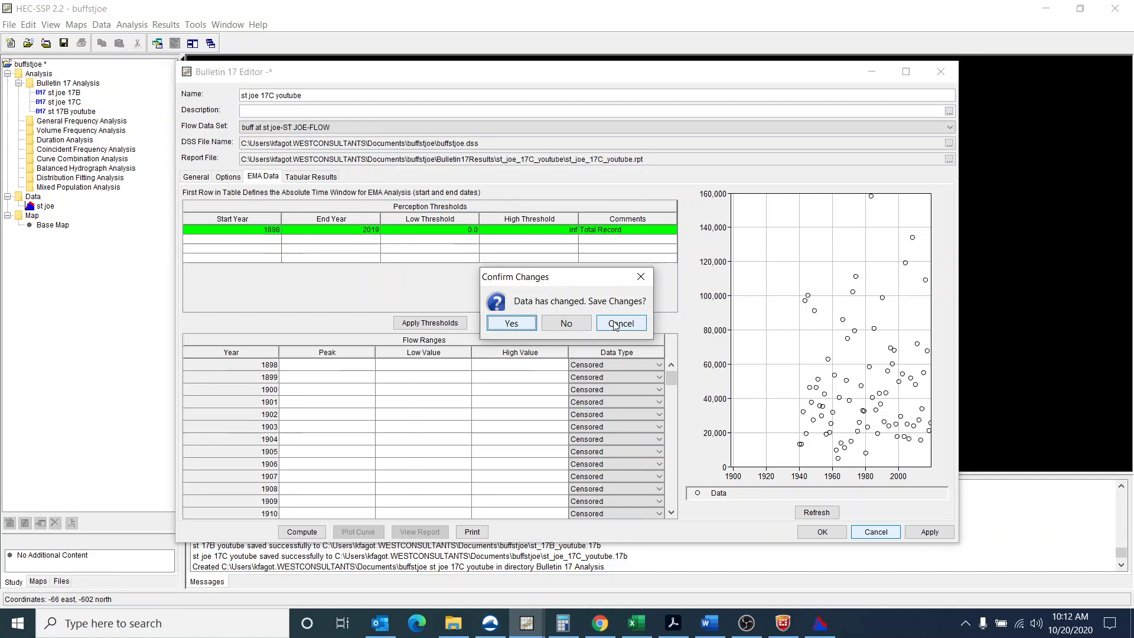
pyautogui.click(628, 324)
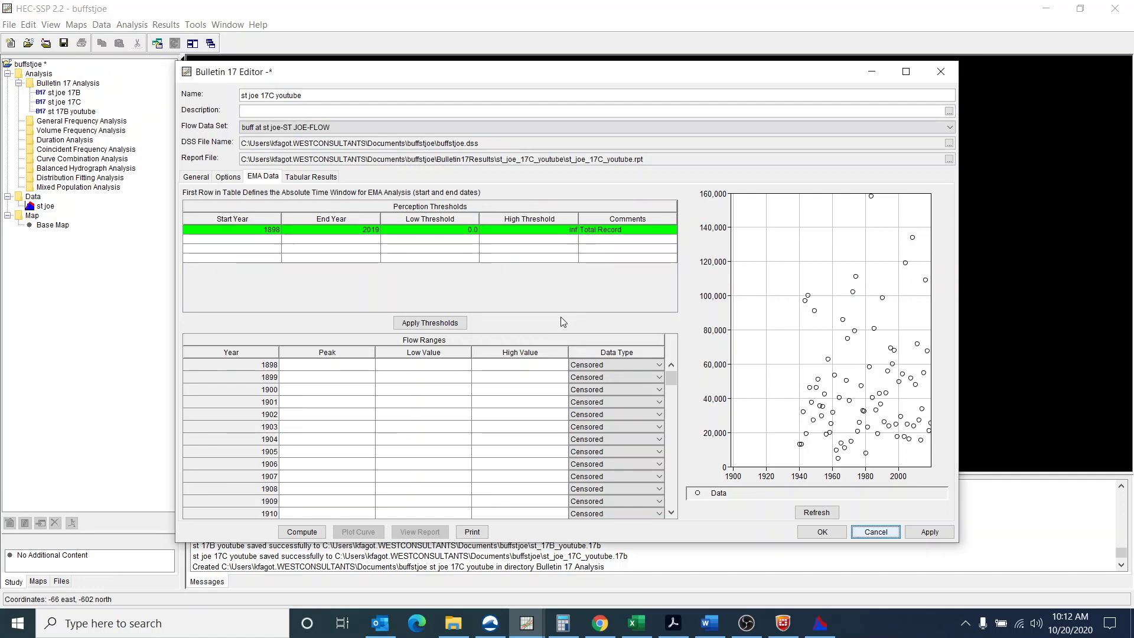
pyautogui.click(881, 534)
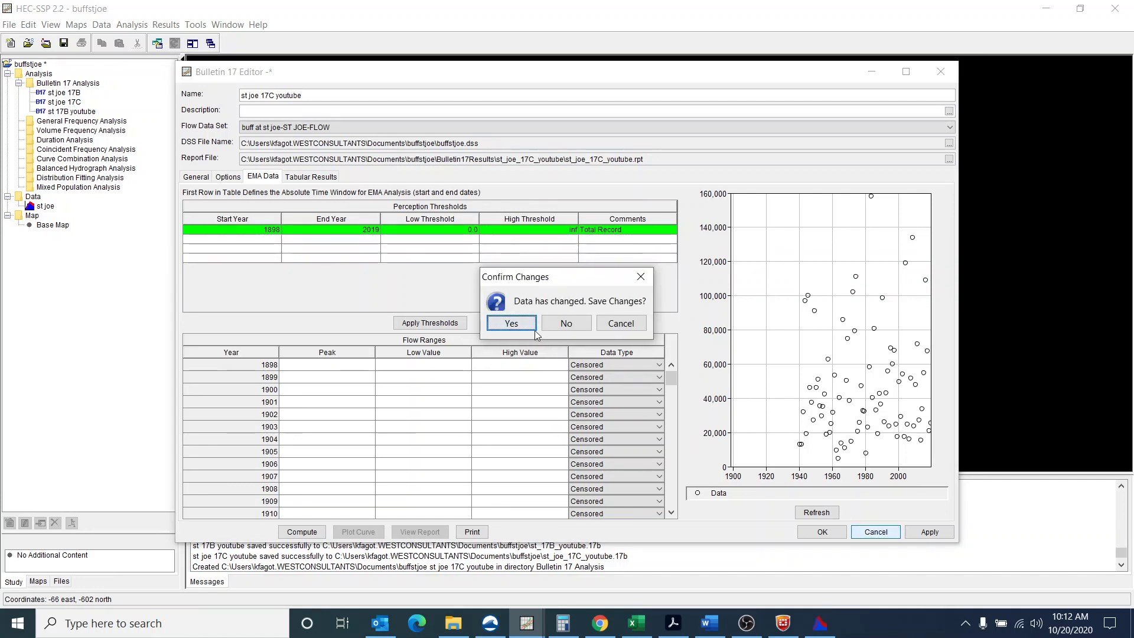
pyautogui.click(564, 324)
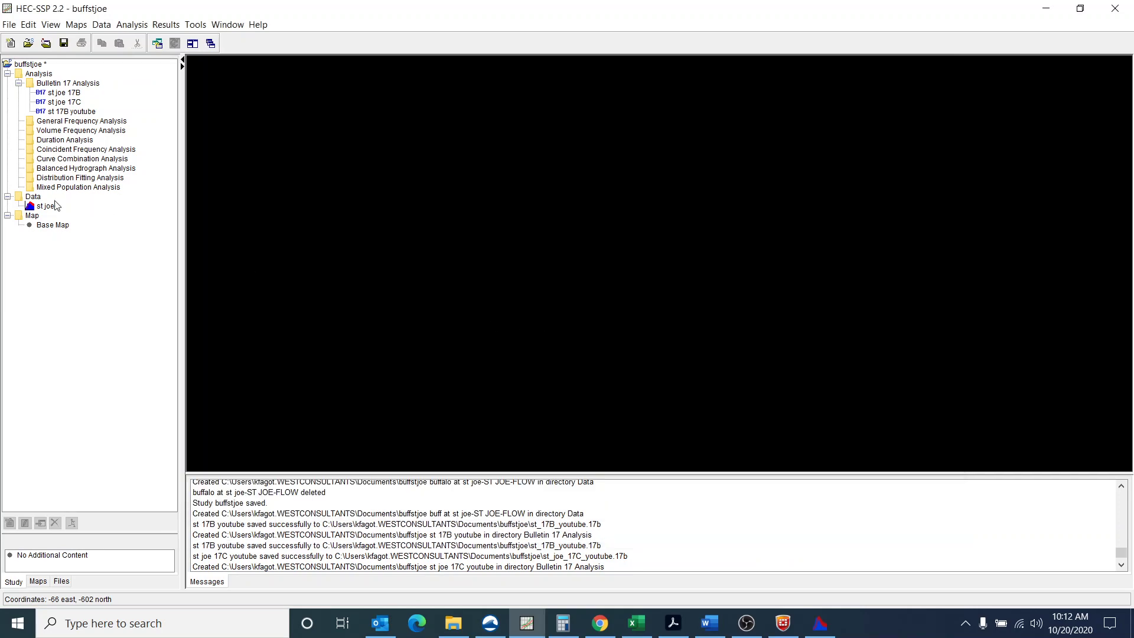
# Tabulate the st joe flow record and allow editing of the table
pyautogui.click(55, 211)
pyautogui.rightClick(51, 206)
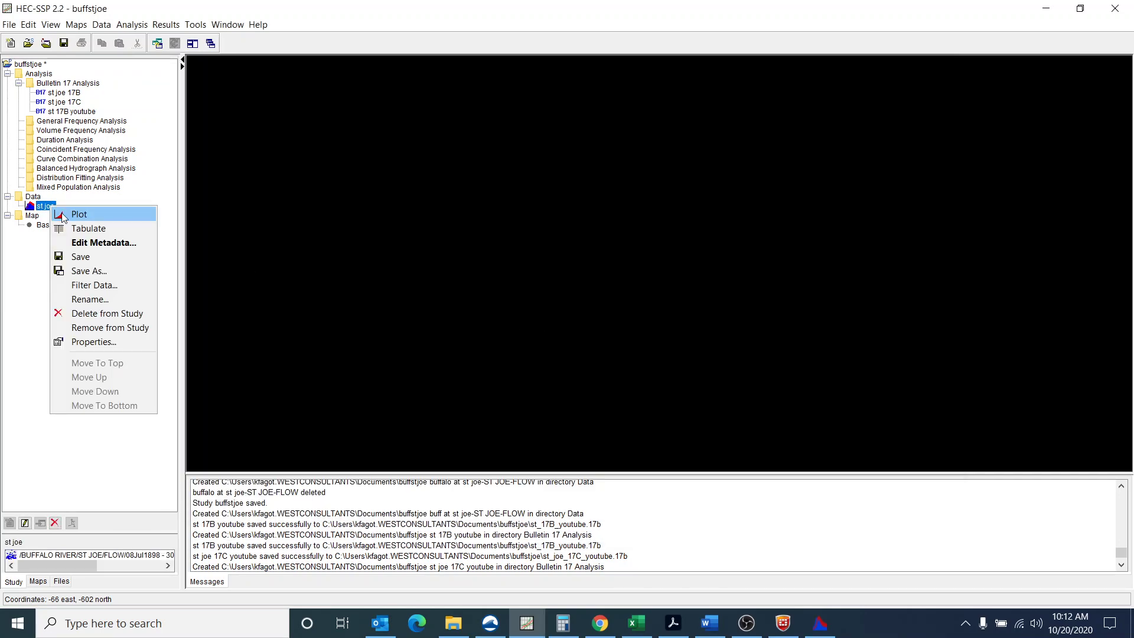
pyautogui.click(80, 229)
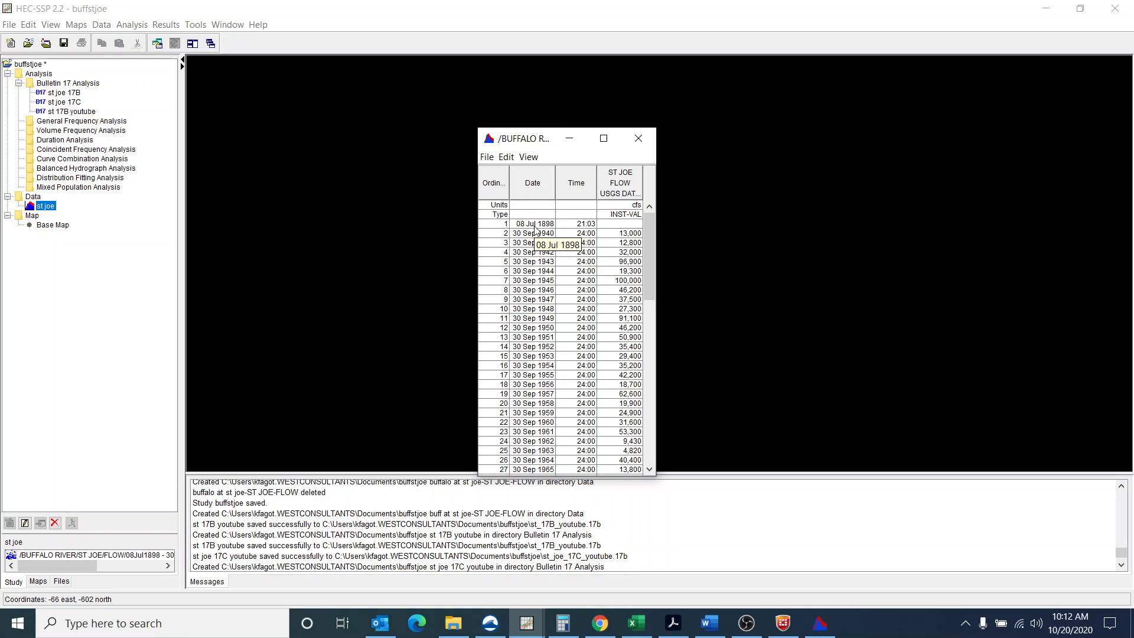
pyautogui.click(502, 226)
pyautogui.click(544, 226)
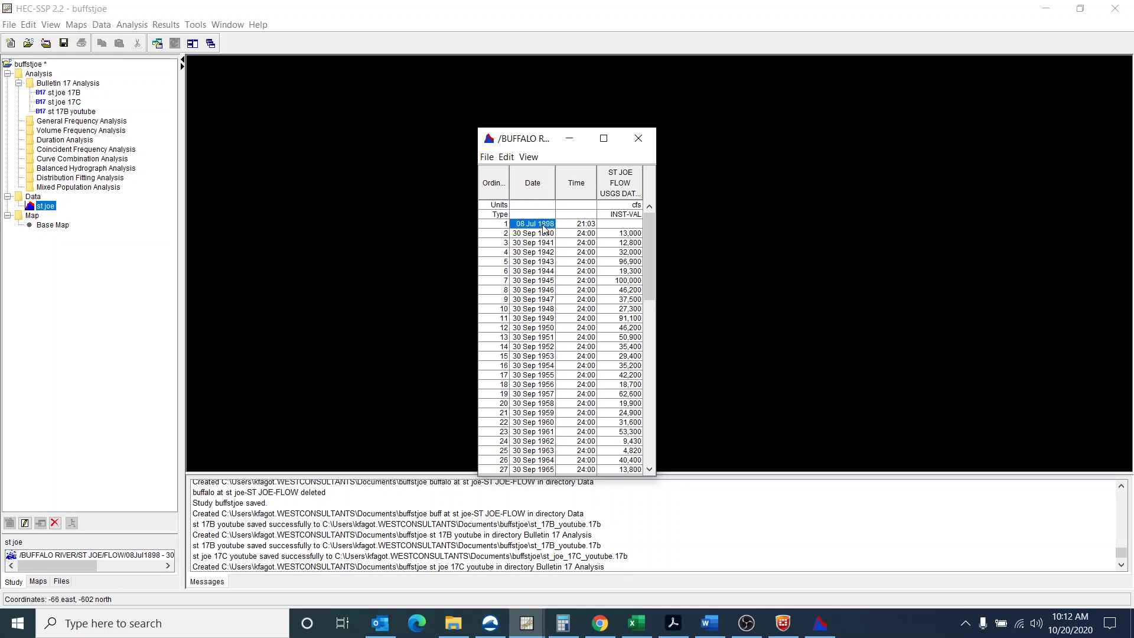
pyautogui.click(507, 157)
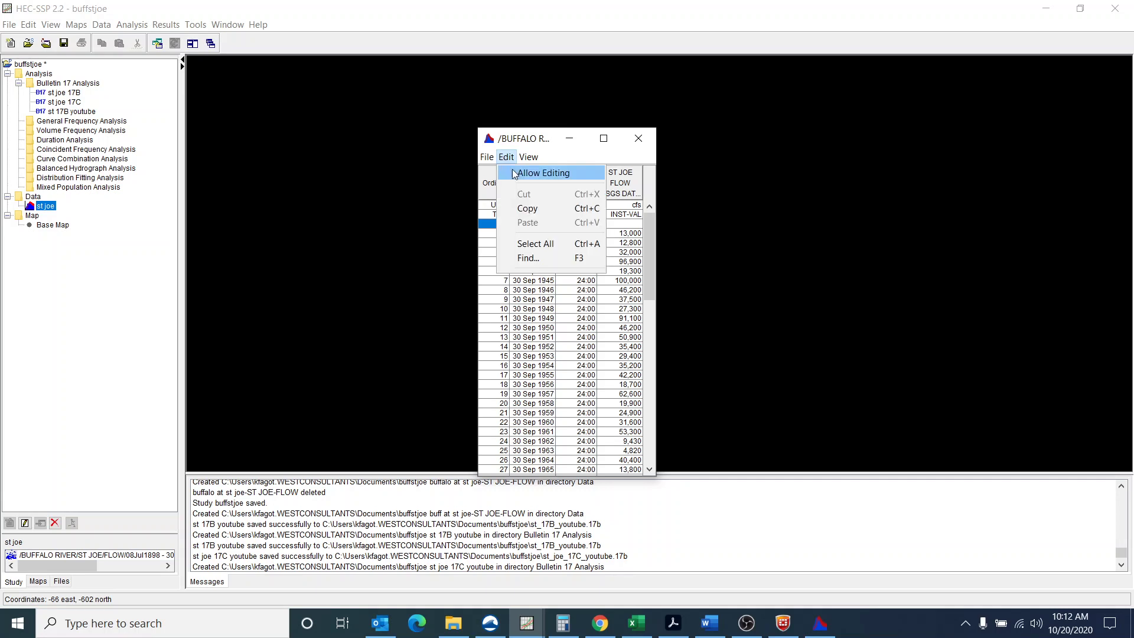
pyautogui.click(509, 169)
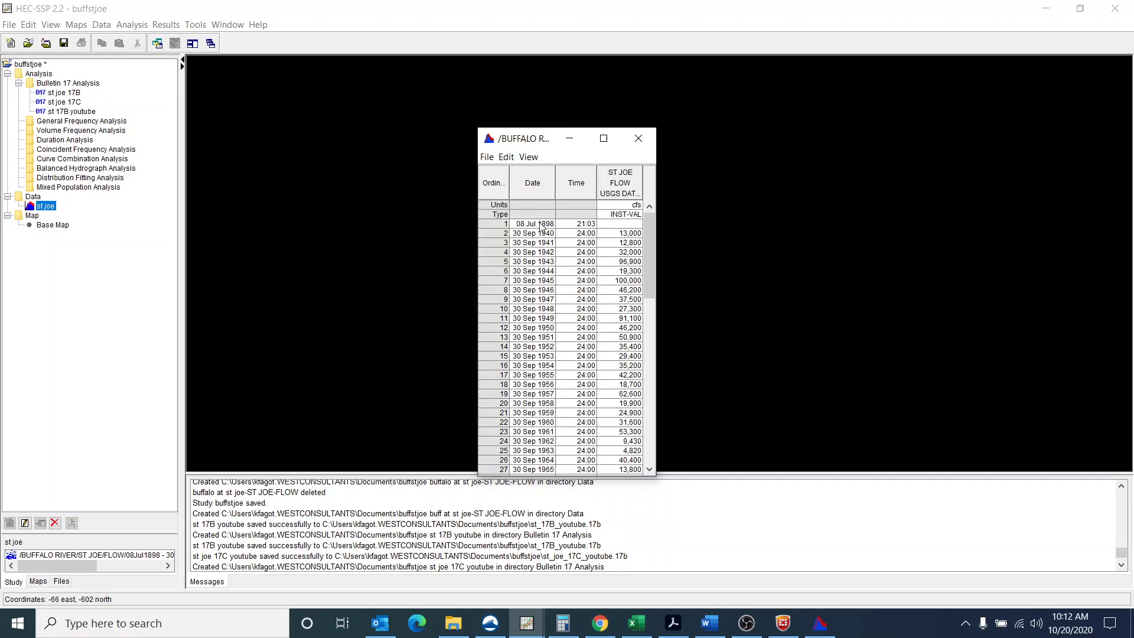
# Delete the 08 Jul 1898 row from the st joe flow table
pyautogui.click(512, 225)
pyautogui.doubleClick(525, 223)
pyautogui.click(506, 228)
pyautogui.click(507, 157)
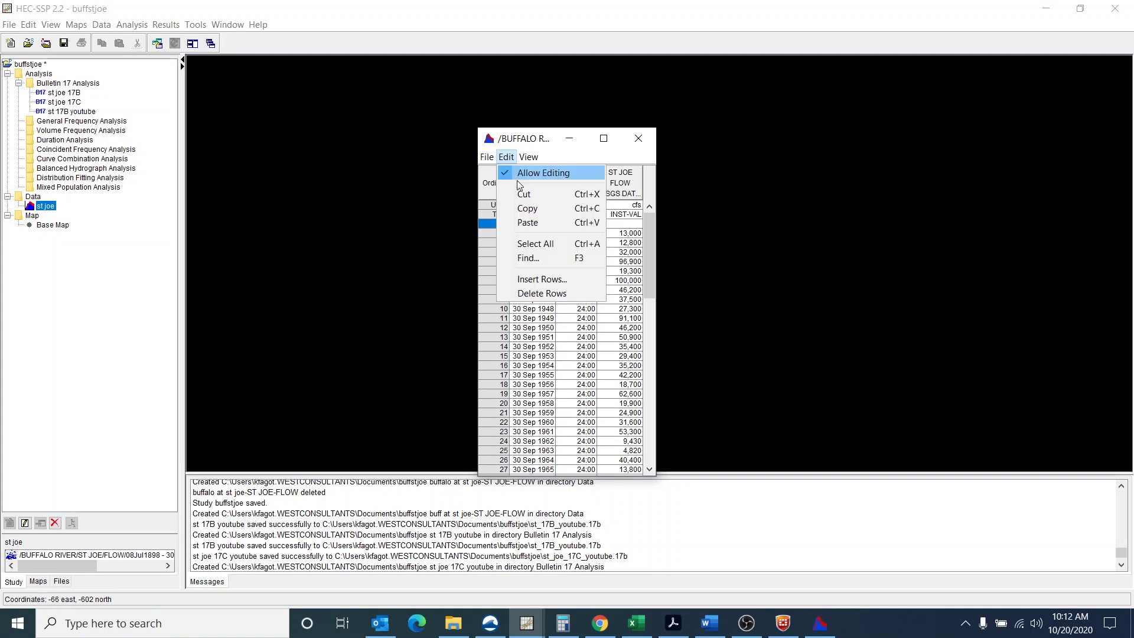
pyautogui.click(542, 294)
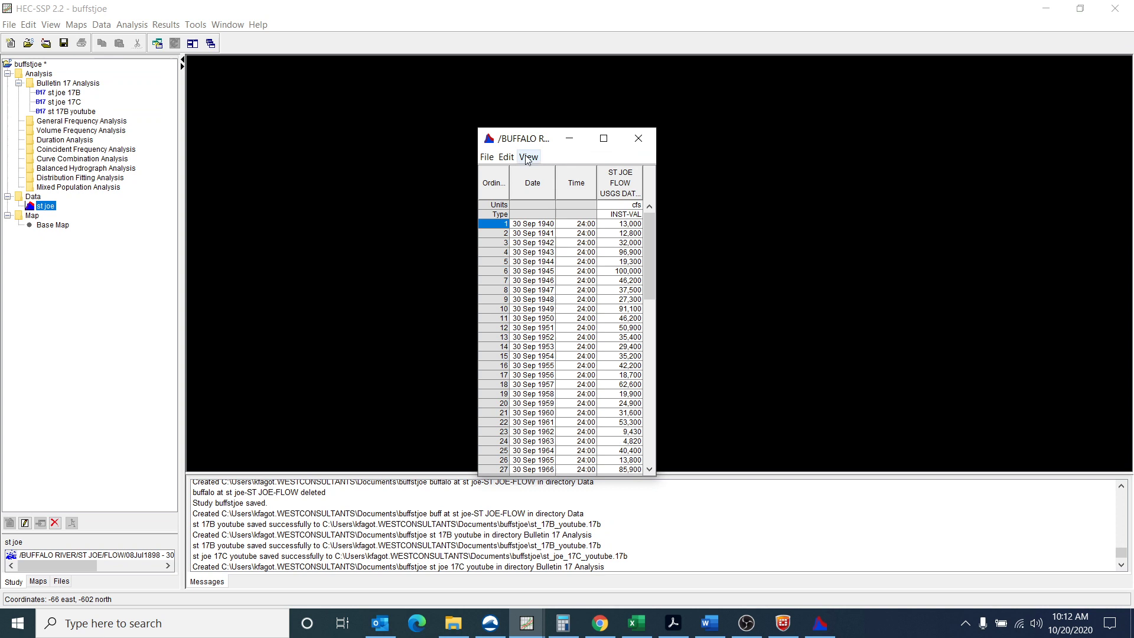
# Save the edited flow record and close the table
pyautogui.click(487, 157)
pyautogui.click(496, 174)
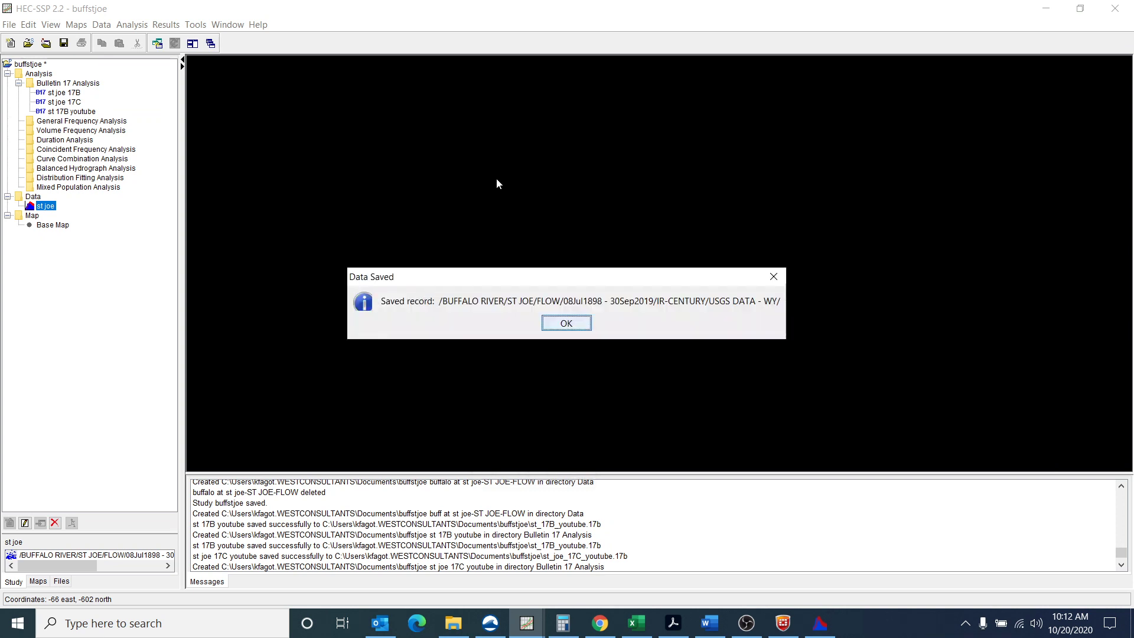
pyautogui.click(566, 323)
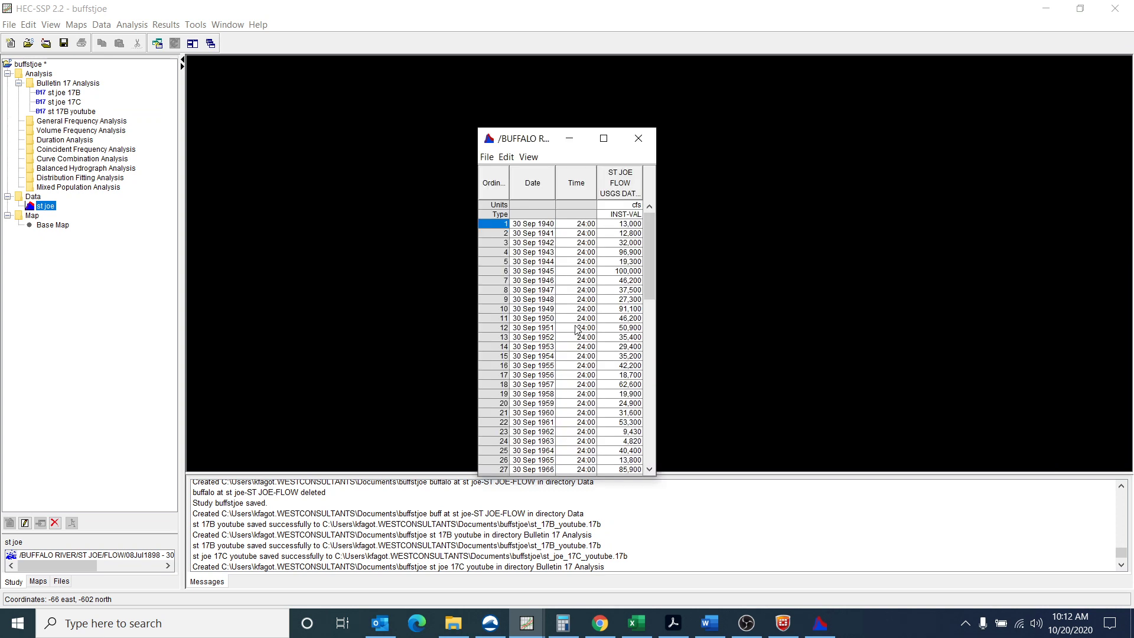
pyautogui.click(642, 134)
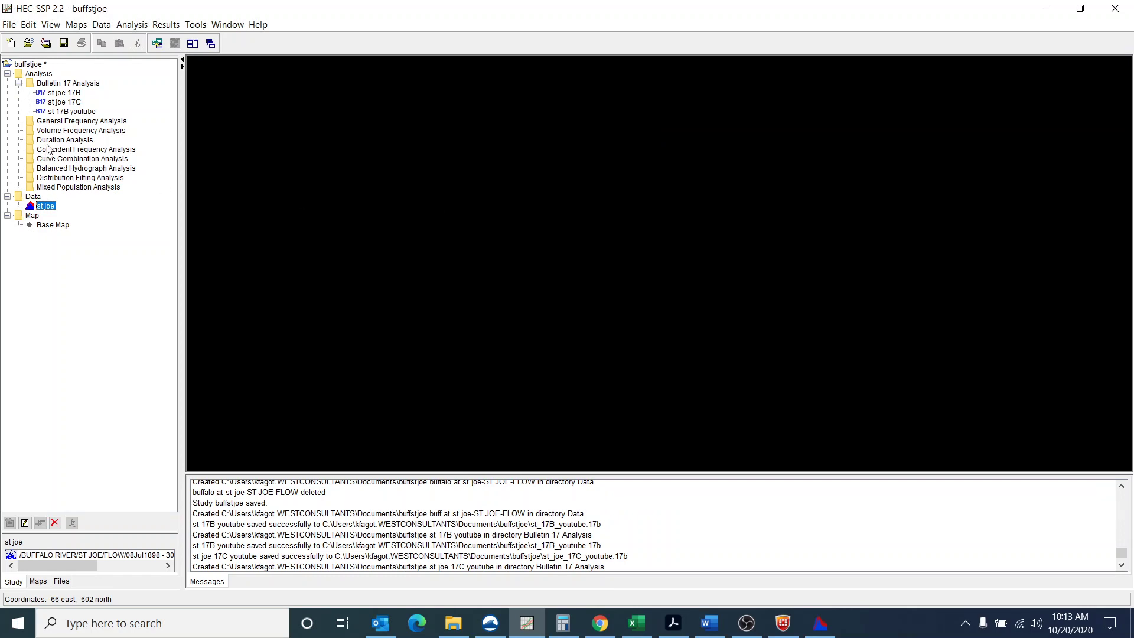
# Create a new Bulletin 17 analysis from the Analysis menu
pyautogui.click(136, 26)
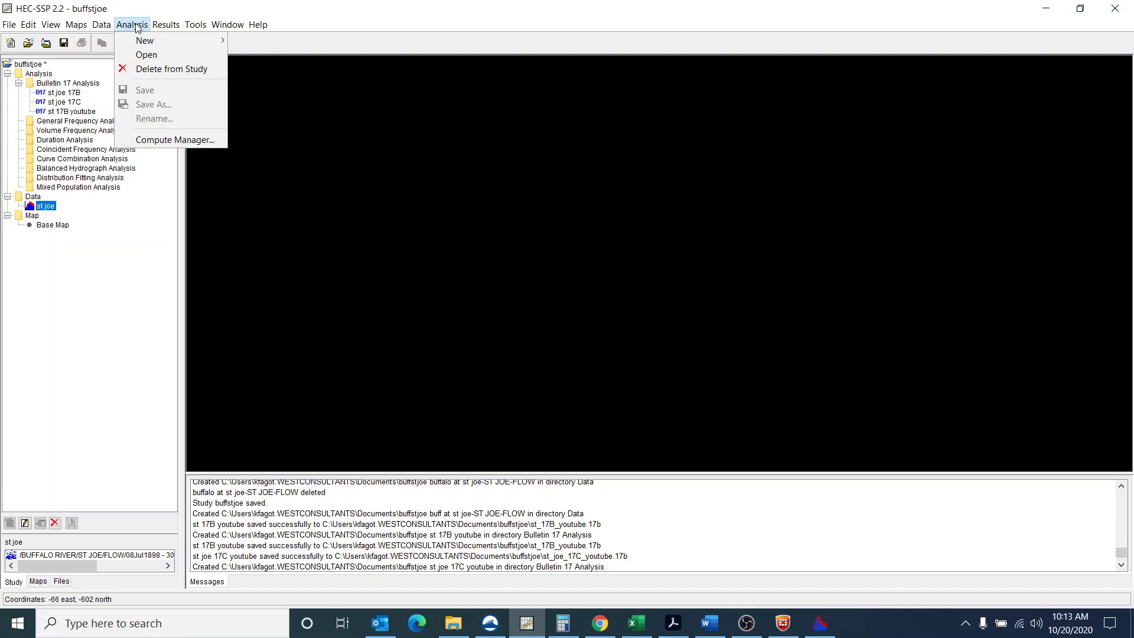
pyautogui.moveTo(162, 42)
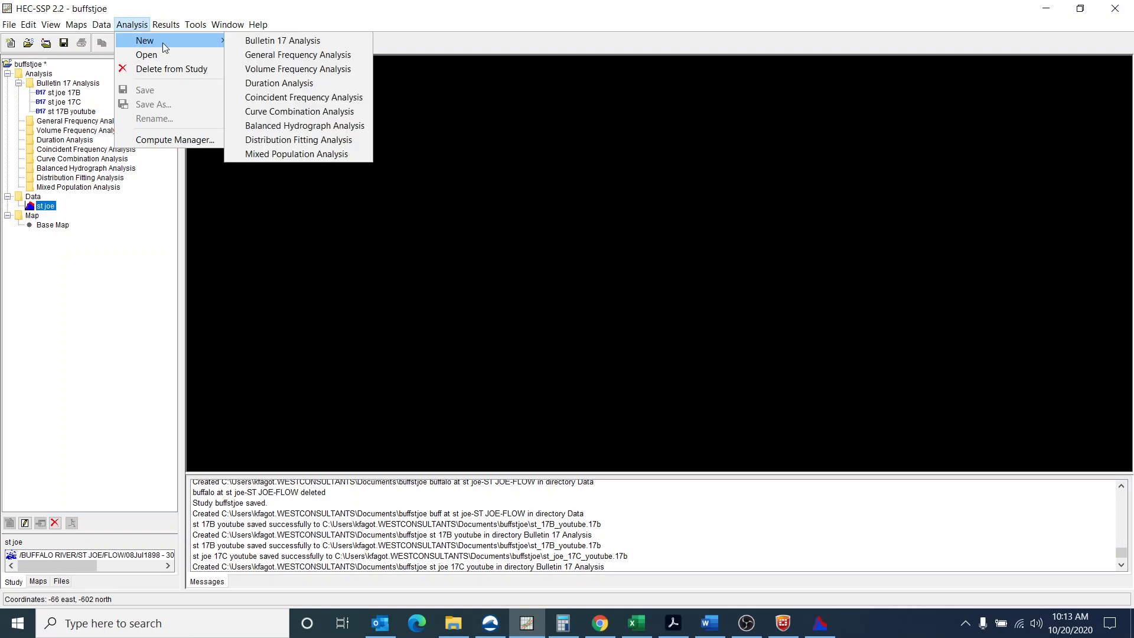
pyautogui.click(271, 41)
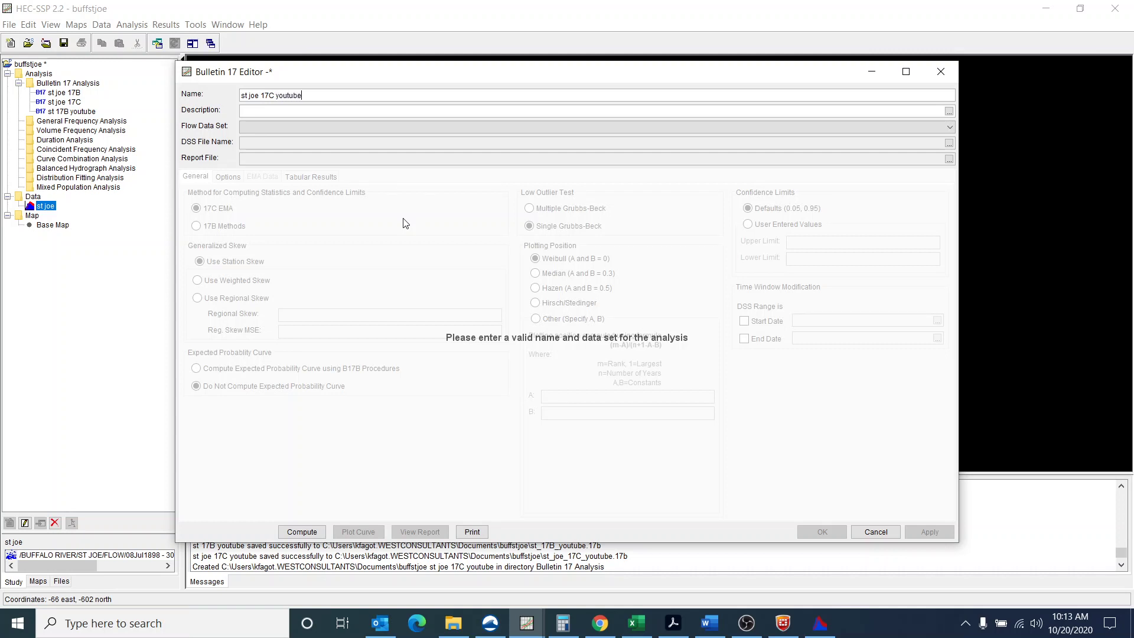
# Choose the buff at st joe-ST JOE-FLOW data set and view the Options and EMA Data tabs
pyautogui.click(940, 127)
pyautogui.click(591, 139)
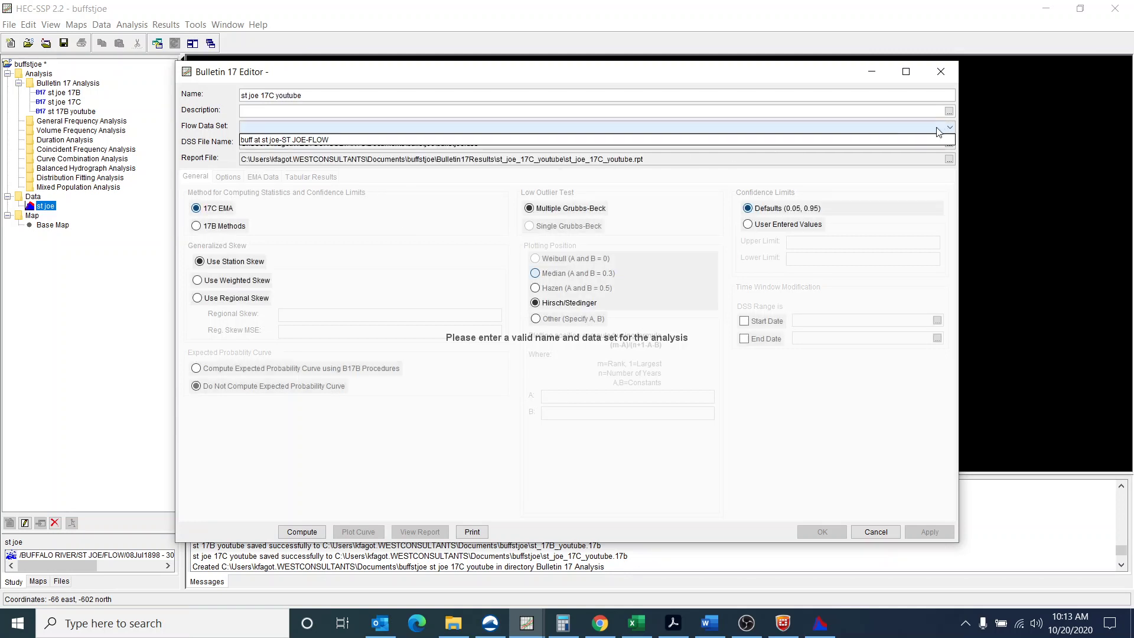
pyautogui.click(940, 127)
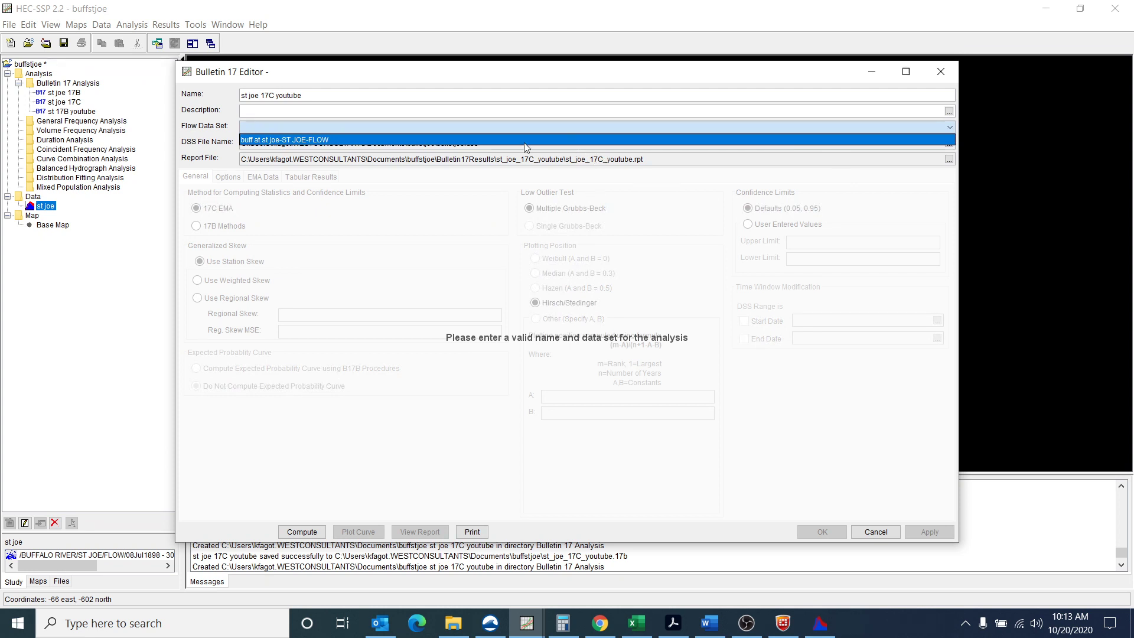
pyautogui.click(346, 140)
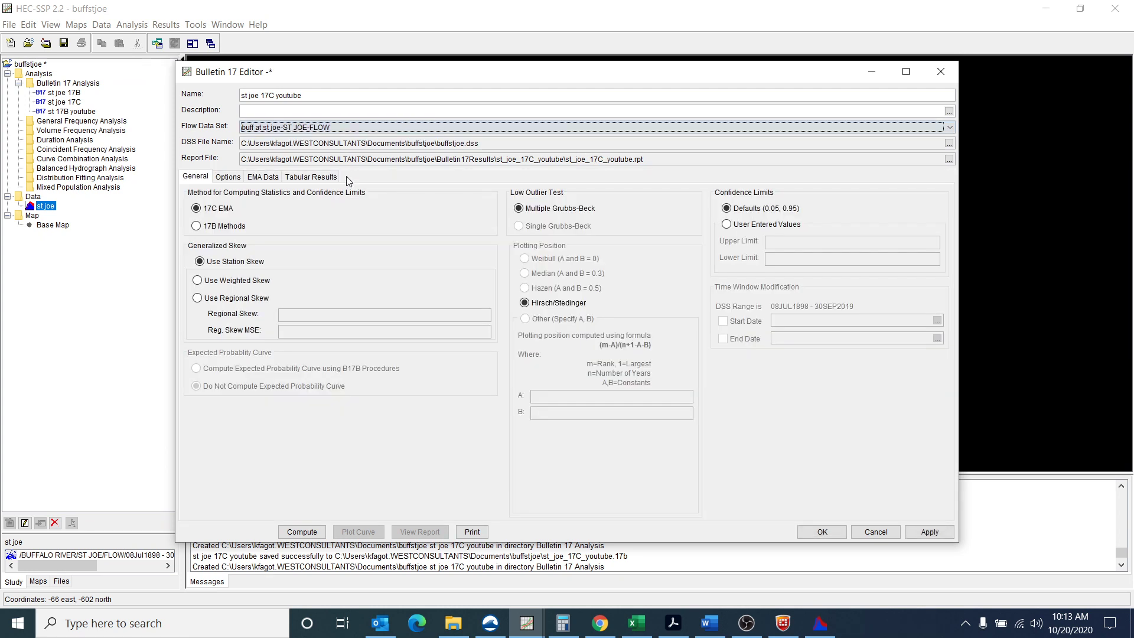
pyautogui.click(227, 177)
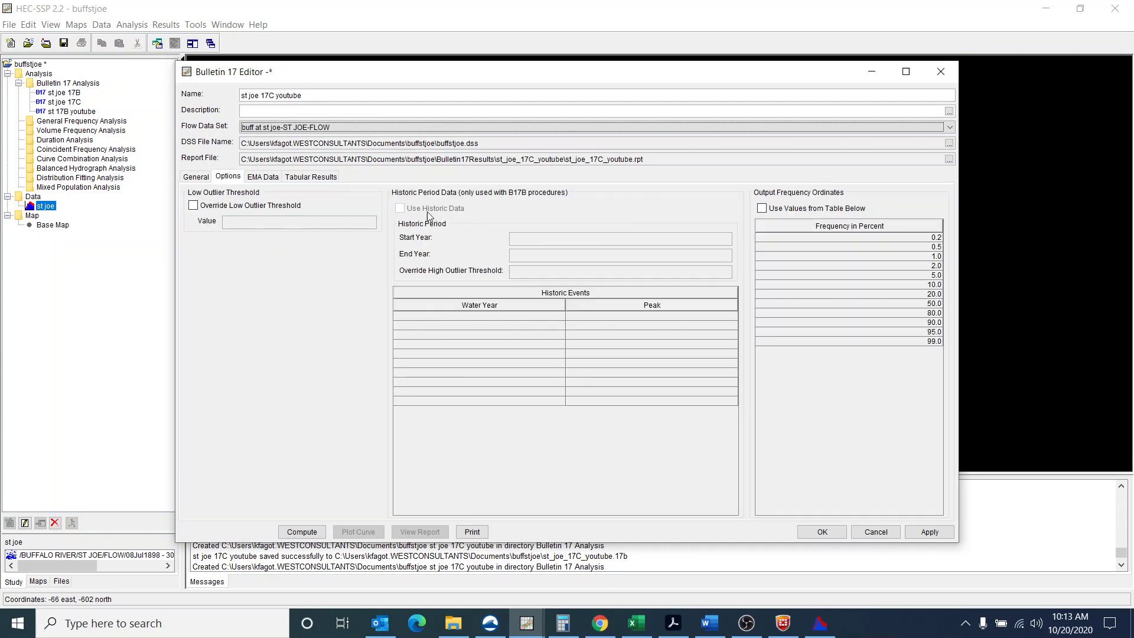
pyautogui.click(263, 178)
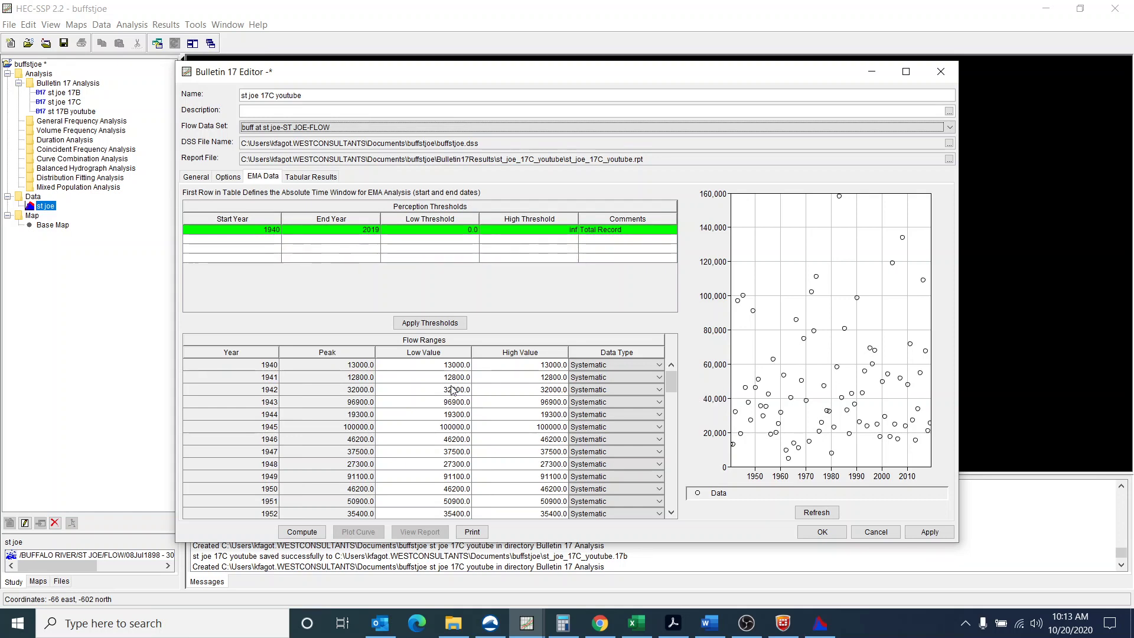
# Start the first threshold in 1915 and add a 1916–1939 threshold with low value 142000
pyautogui.click(271, 232)
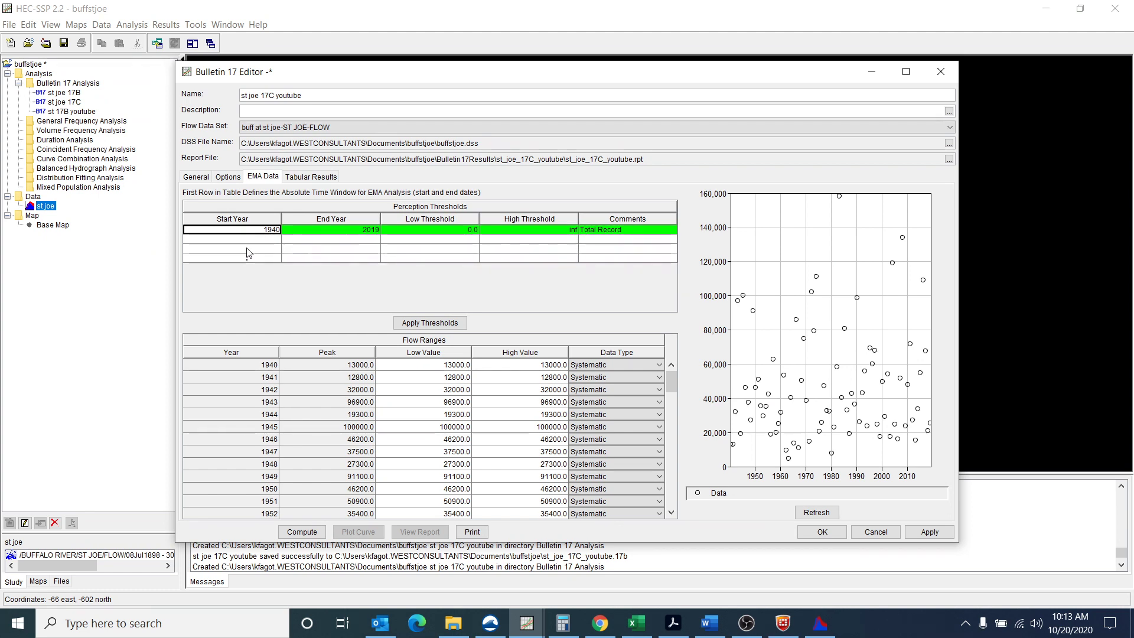
pyautogui.write('1915')
pyautogui.press('Return')
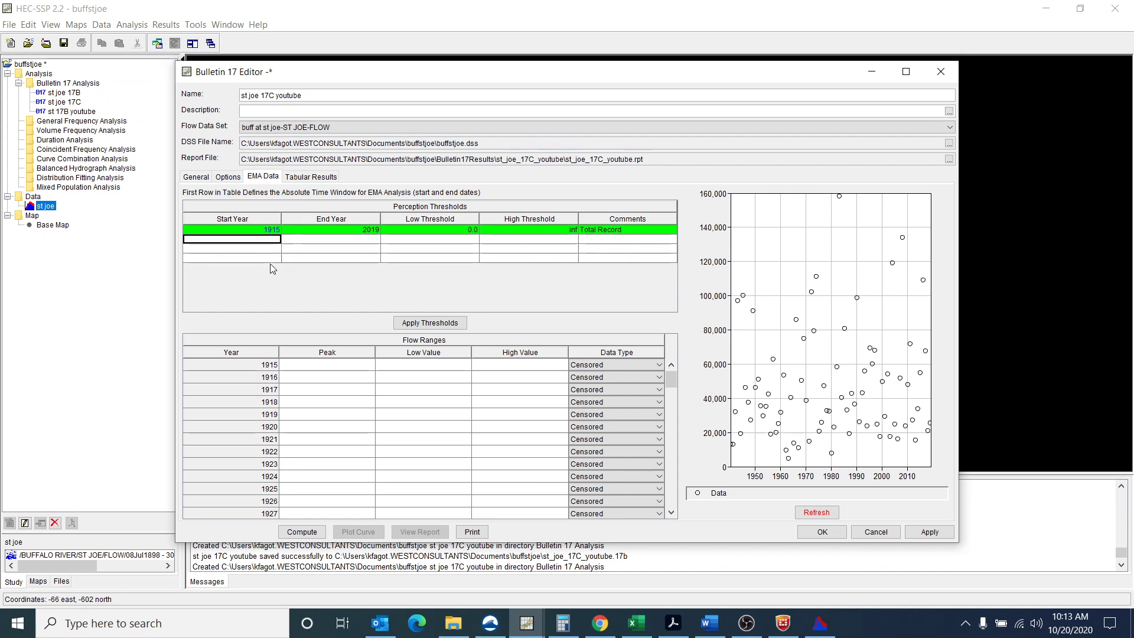
pyautogui.write('1916')
pyautogui.press('Tab')
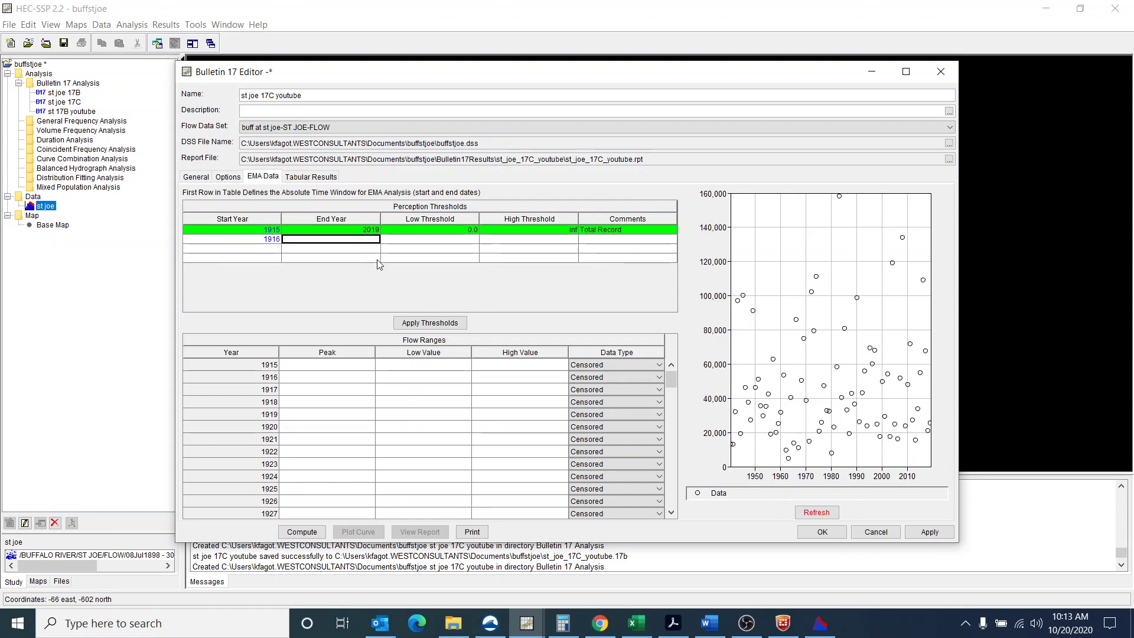
pyautogui.write('1939')
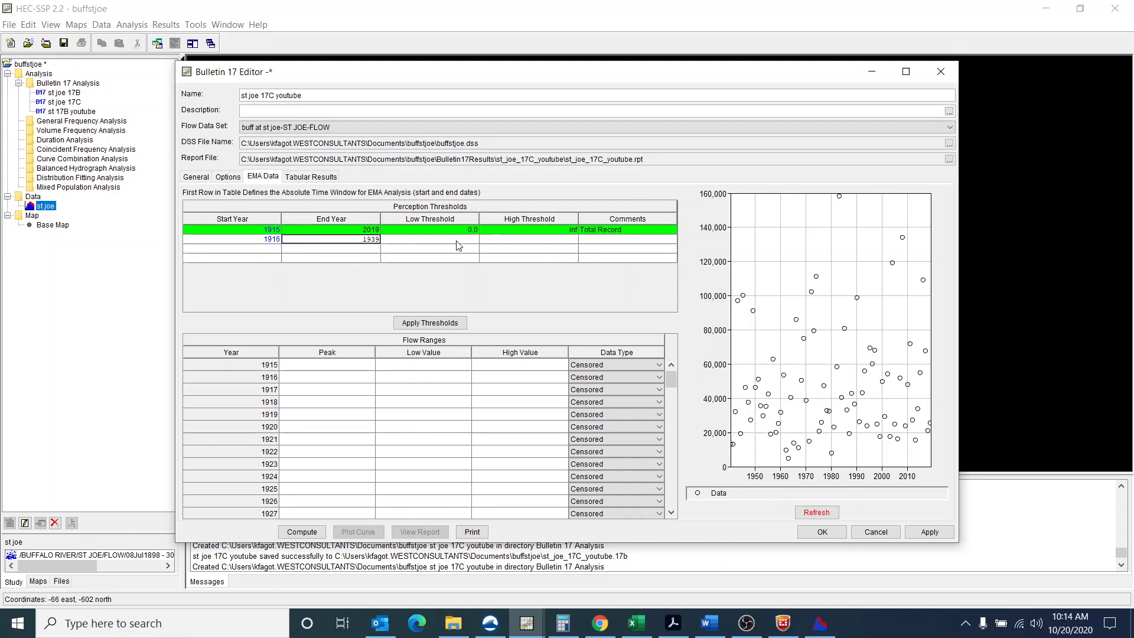
pyautogui.click(459, 242)
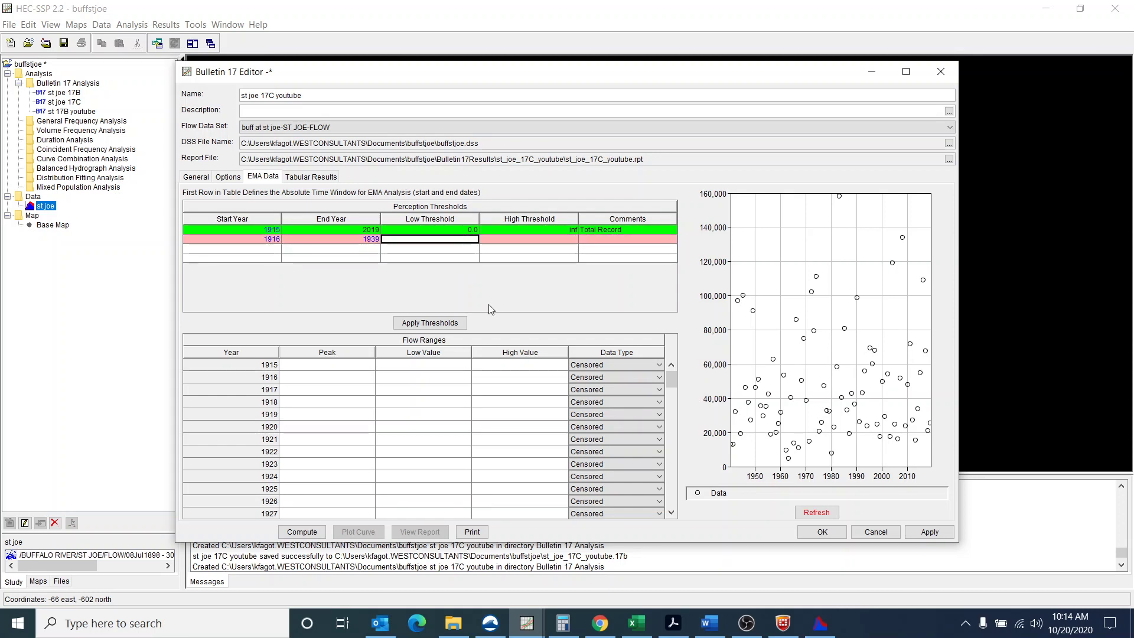
pyautogui.write('142000')
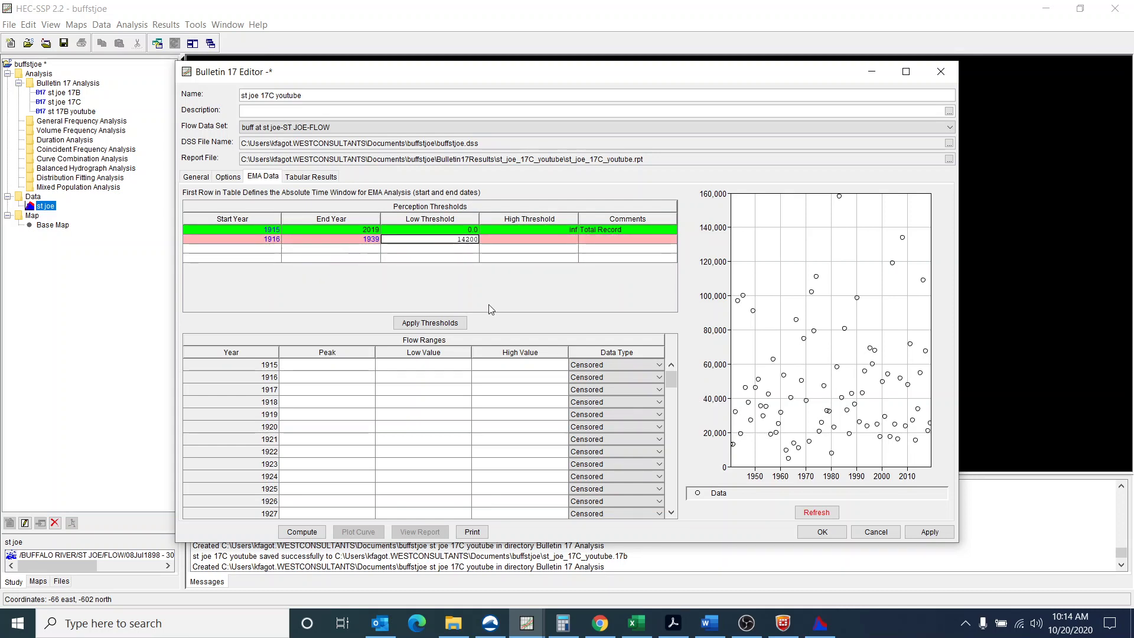
pyautogui.click(558, 239)
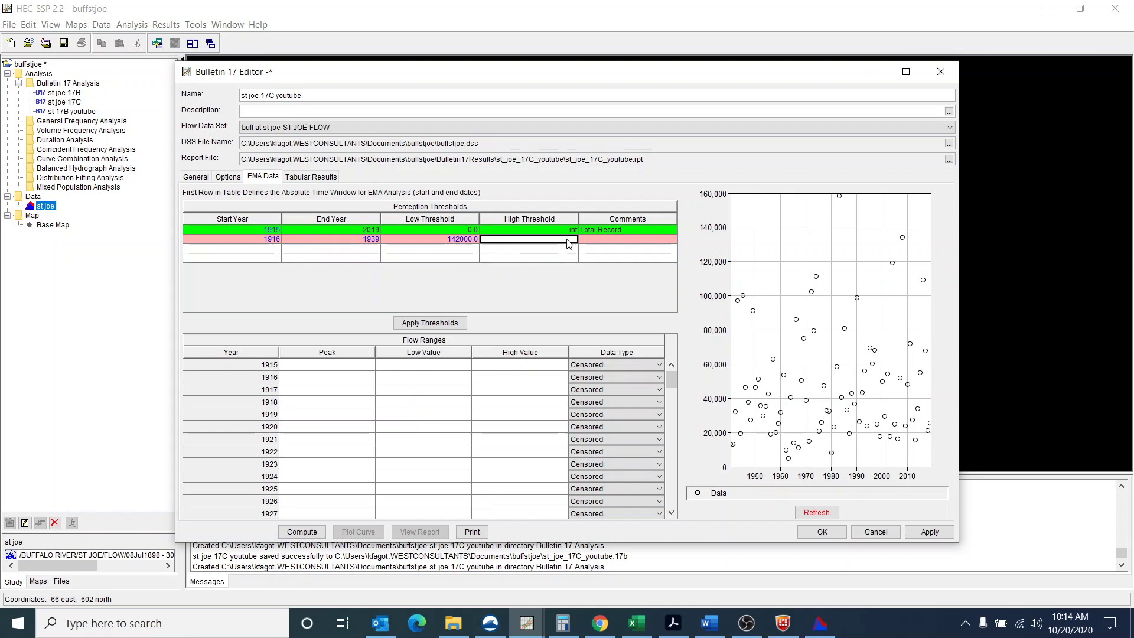
# Set the 1916–1939 high threshold to infinity and comment it 'Missing Record'
pyautogui.rightClick(563, 243)
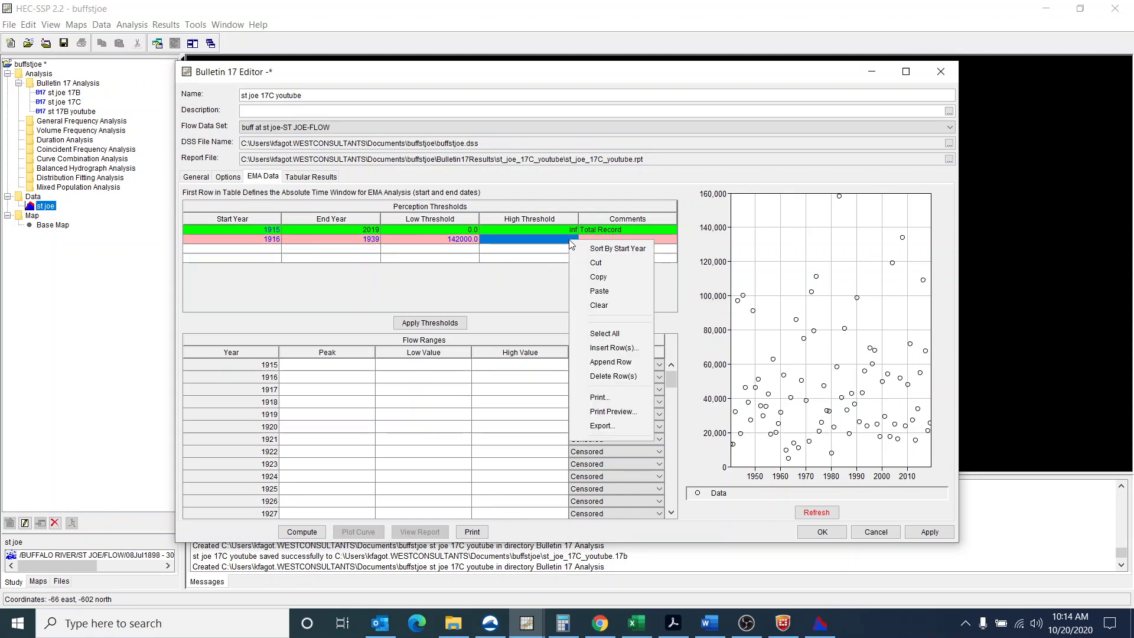
pyautogui.click(563, 243)
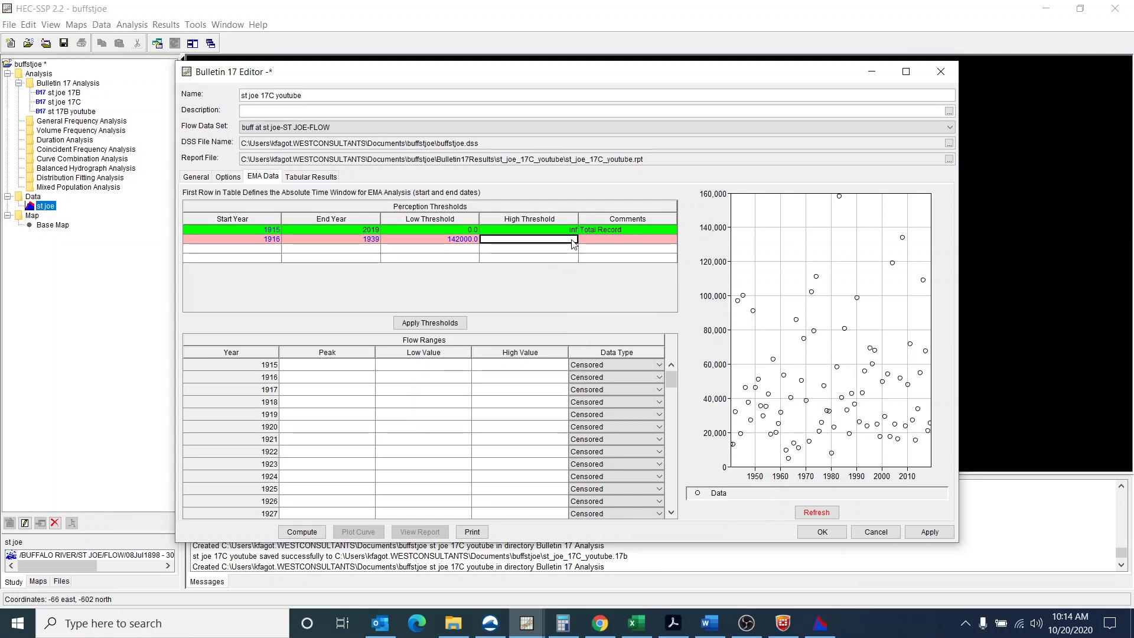
pyautogui.rightClick(579, 244)
pyautogui.doubleClick(574, 243)
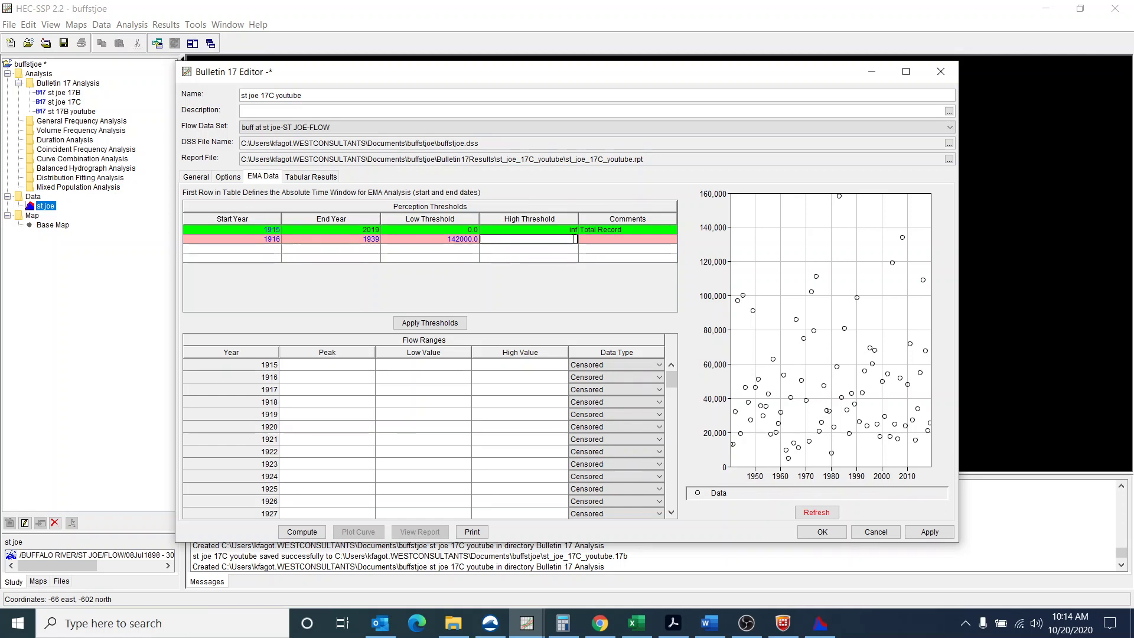
pyautogui.rightClick(576, 243)
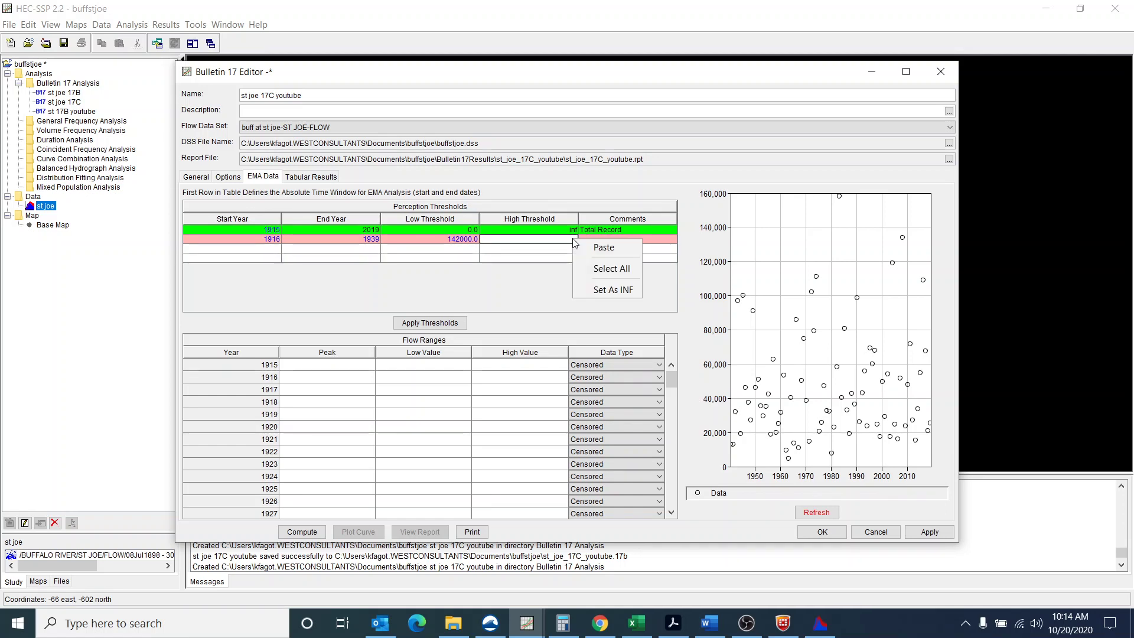
pyautogui.click(603, 289)
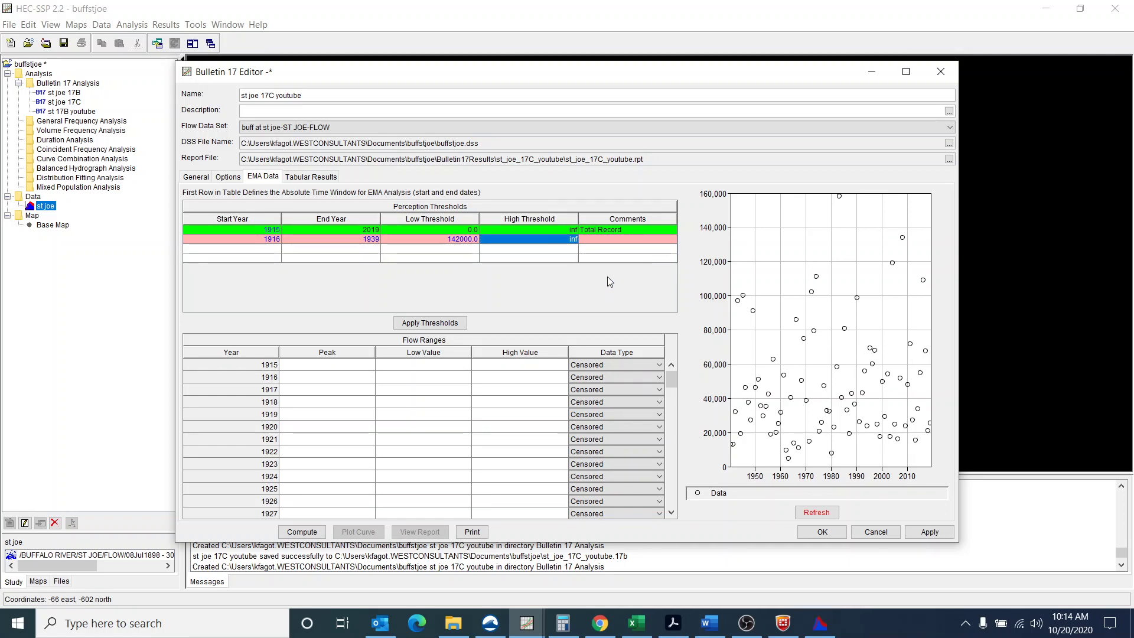
pyautogui.press('Tab')
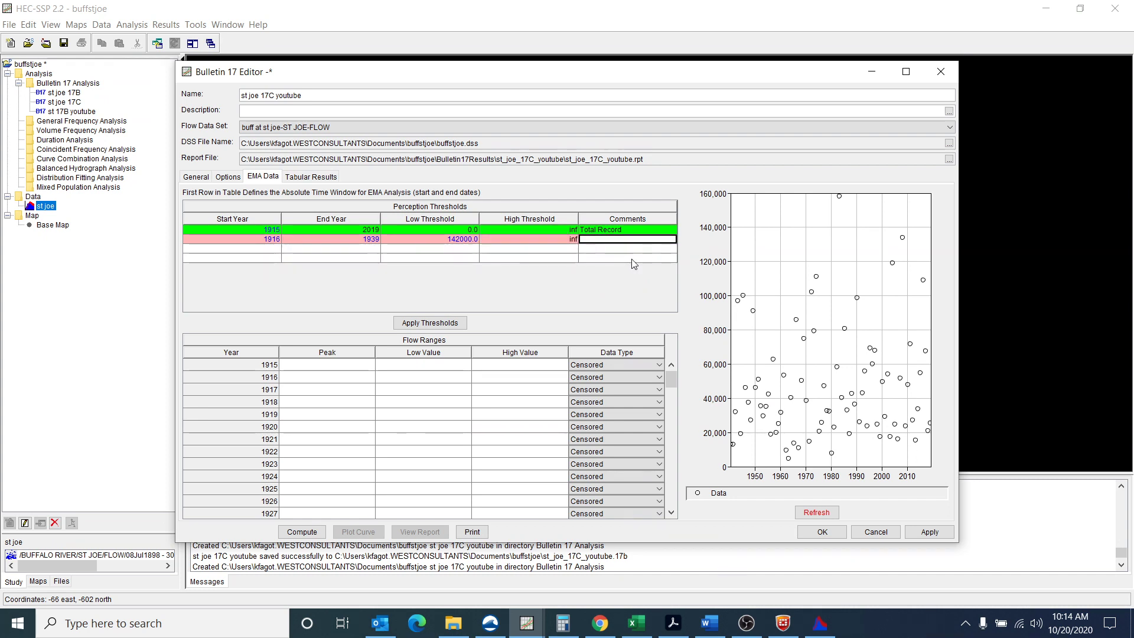
pyautogui.write('Missing Record')
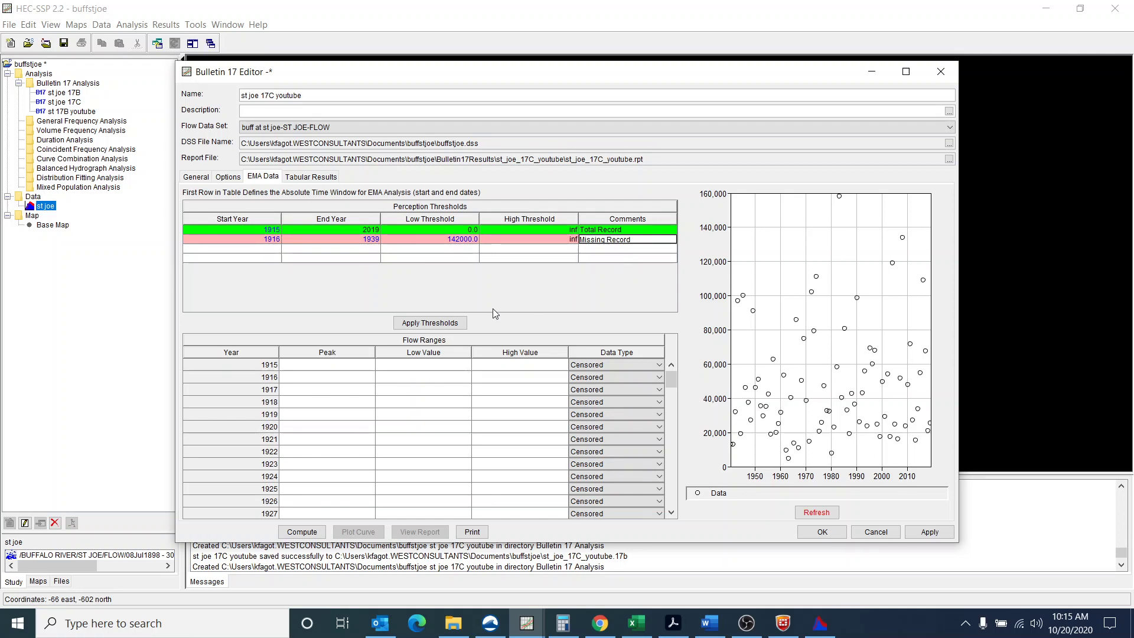
# Apply the thresholds to the flow ranges and enter 1915 as a Historical 142000 cfs peak
pyautogui.click(437, 324)
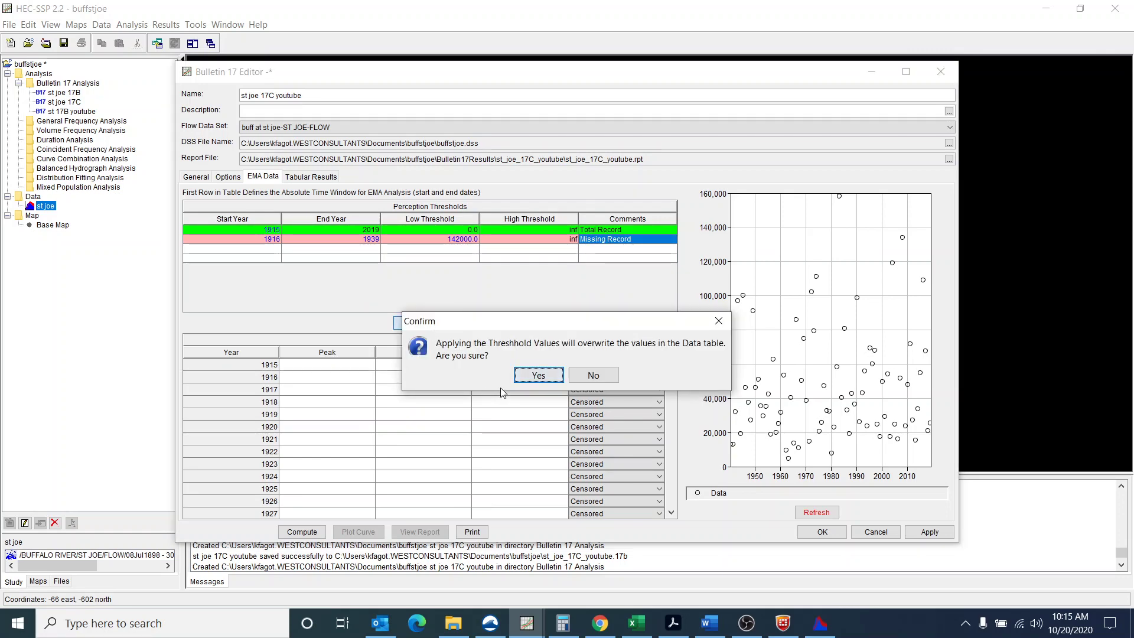
pyautogui.click(538, 375)
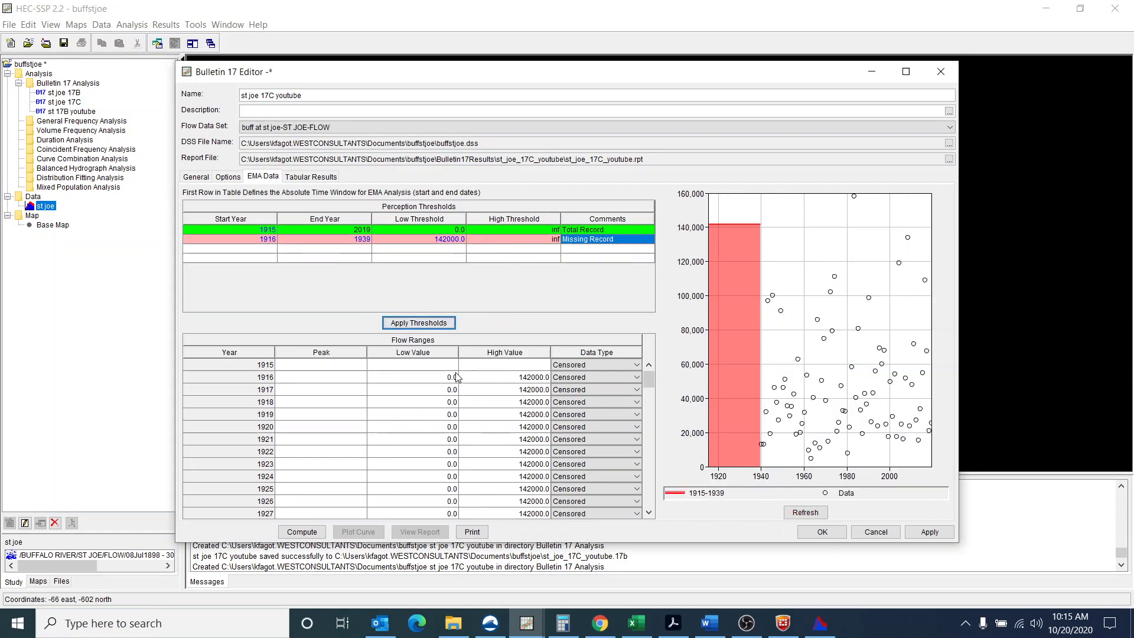
pyautogui.click(335, 365)
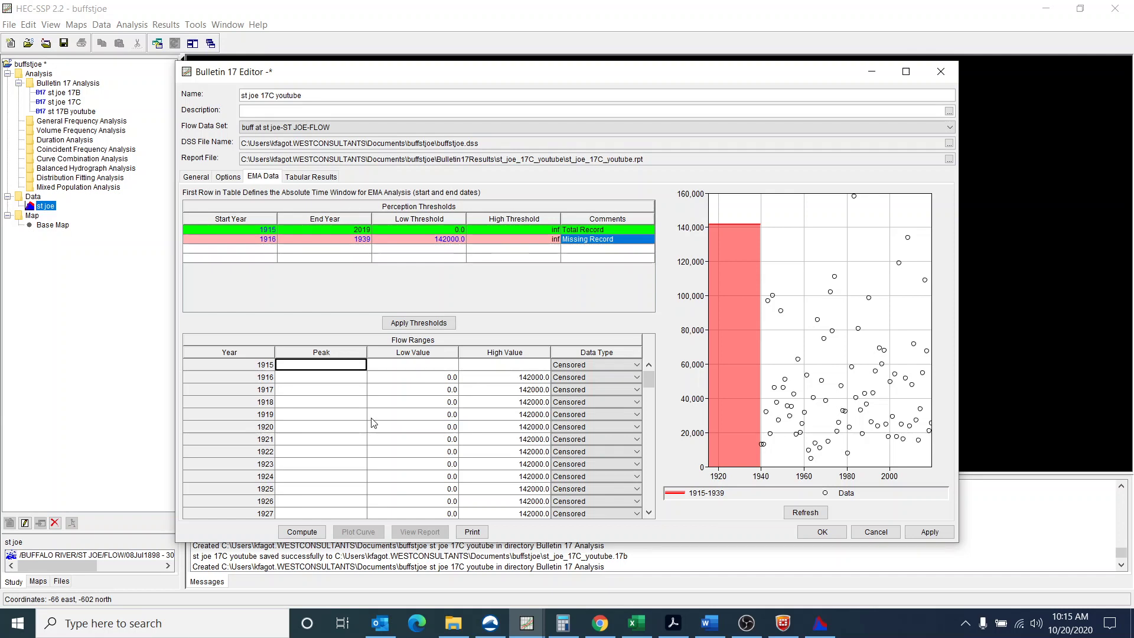
pyautogui.write('142000')
pyautogui.click(429, 367)
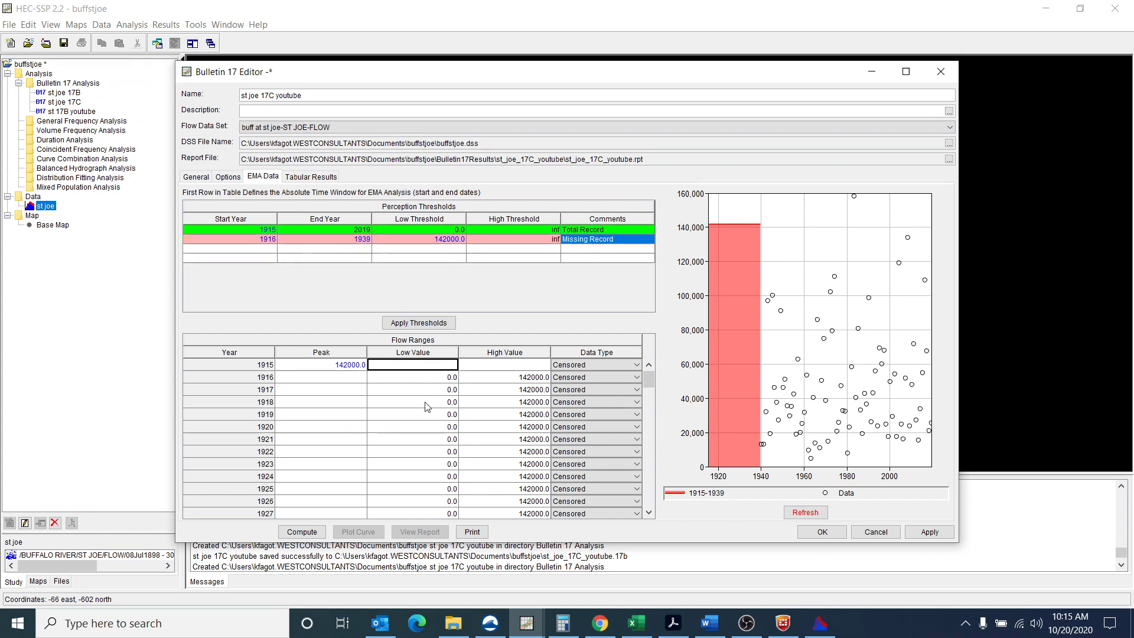
pyautogui.write('142000')
pyautogui.press('Tab')
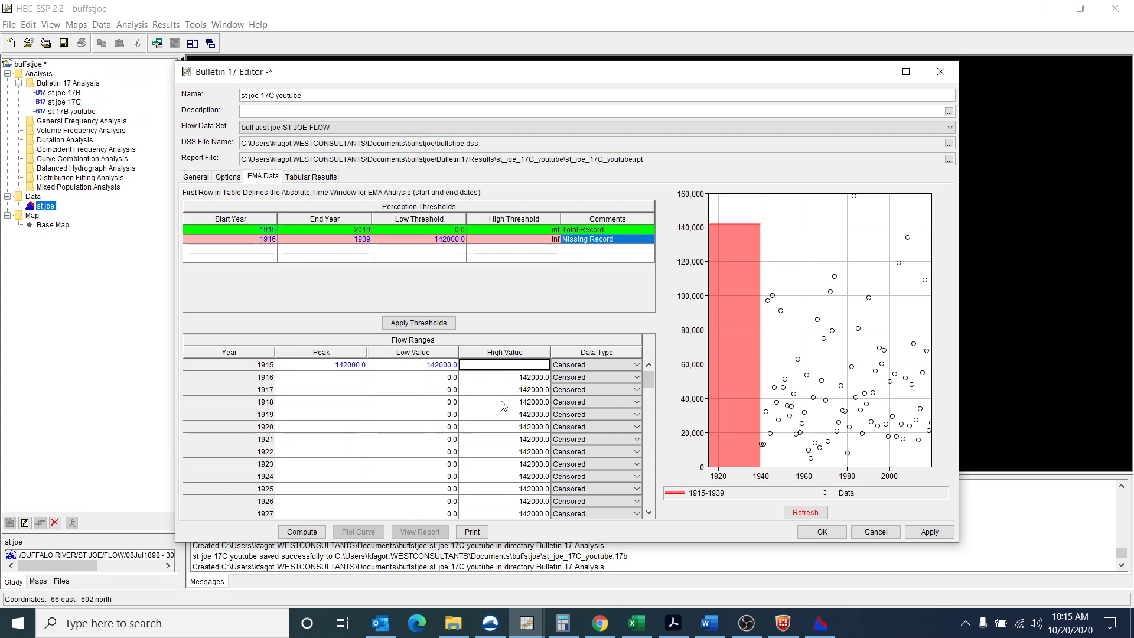
pyautogui.write('142000')
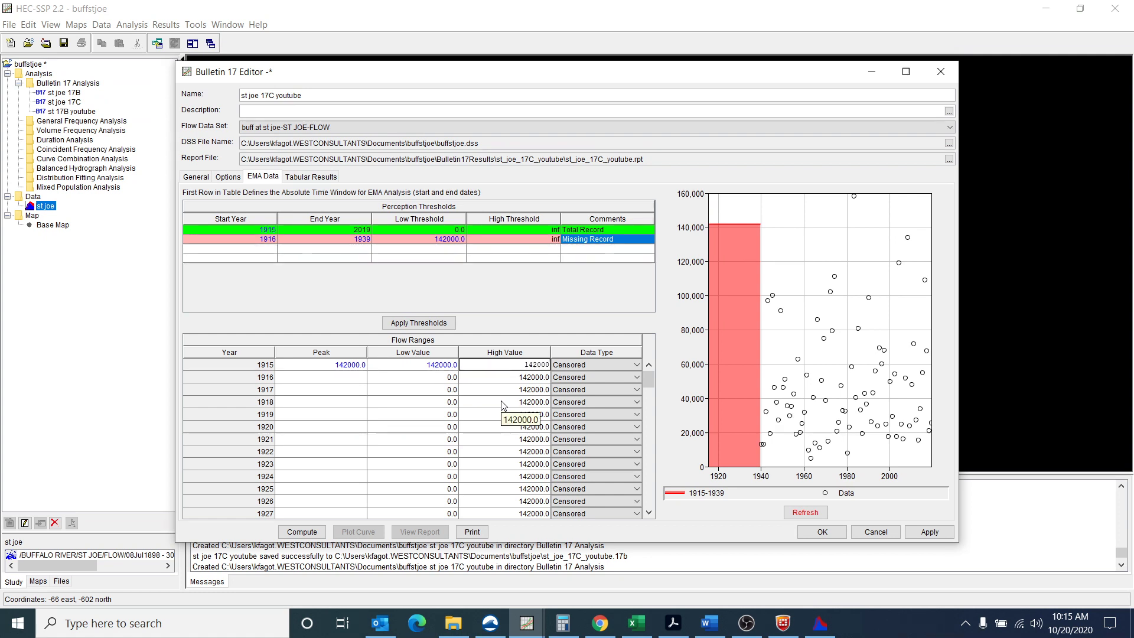
pyautogui.click(635, 365)
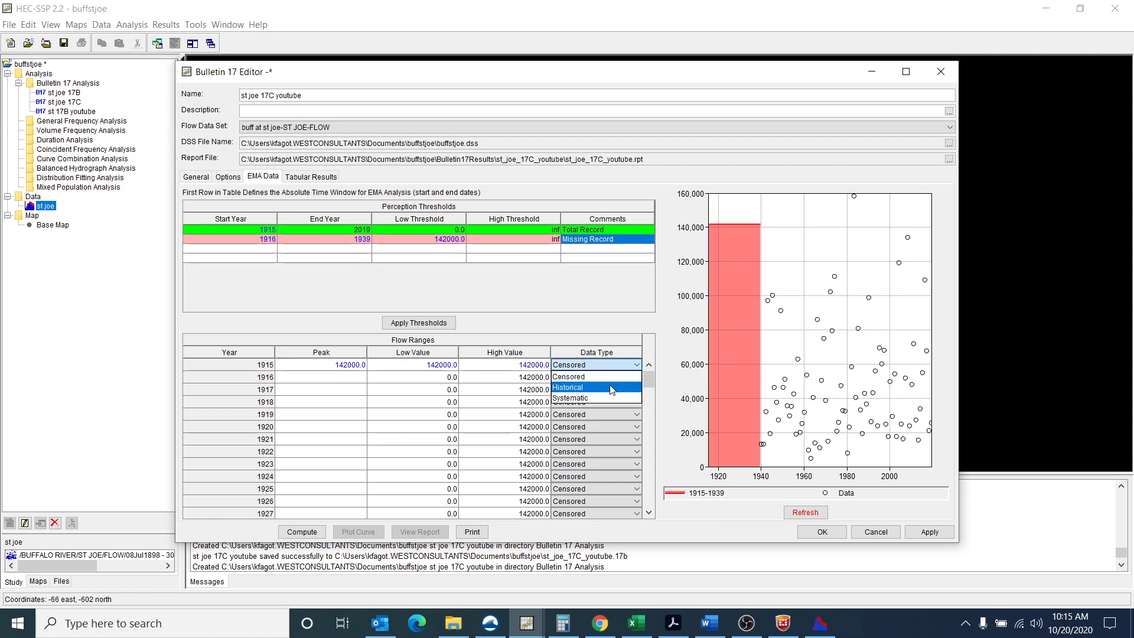
pyautogui.click(568, 388)
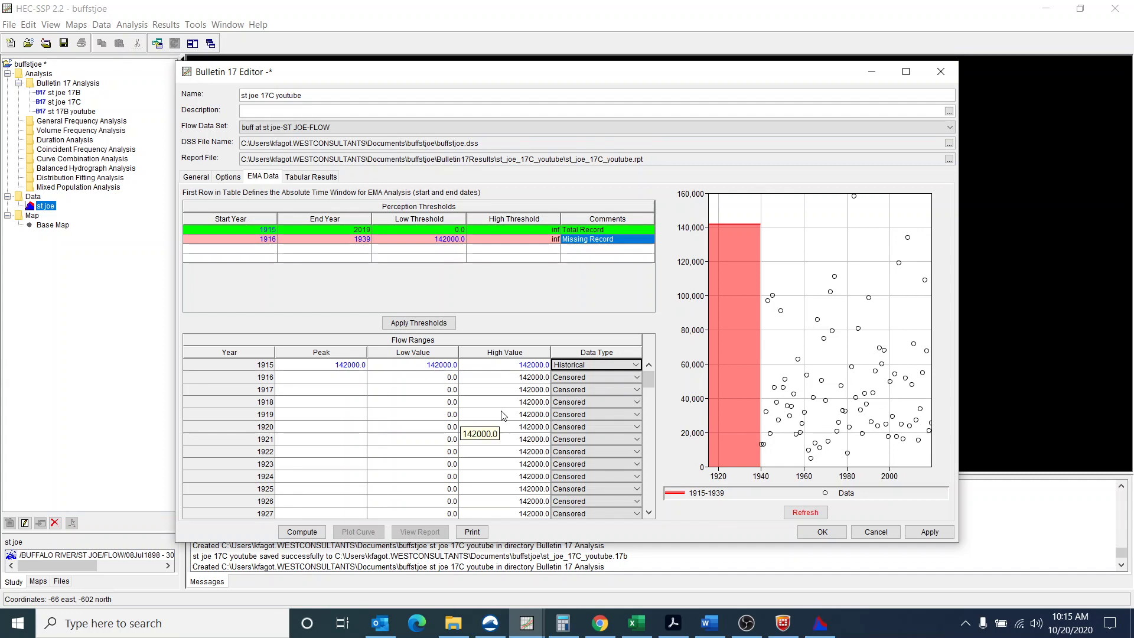
# Review the EMA data and compute the frequency analysis
pyautogui.scroll(-6, 421, 419)
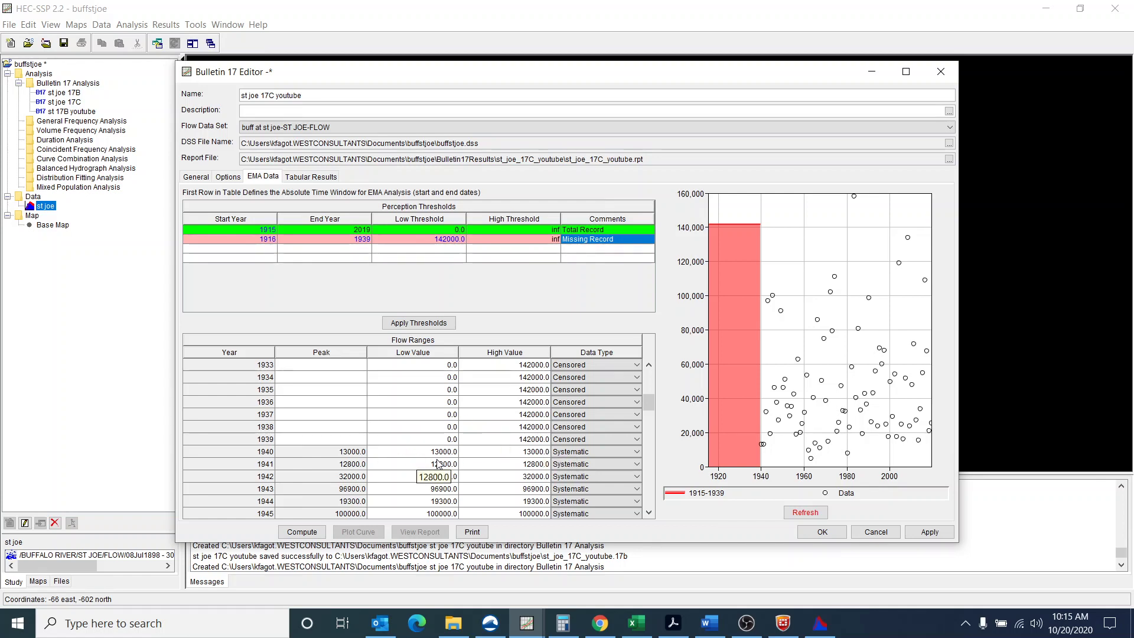
pyautogui.scroll(-20, 439, 464)
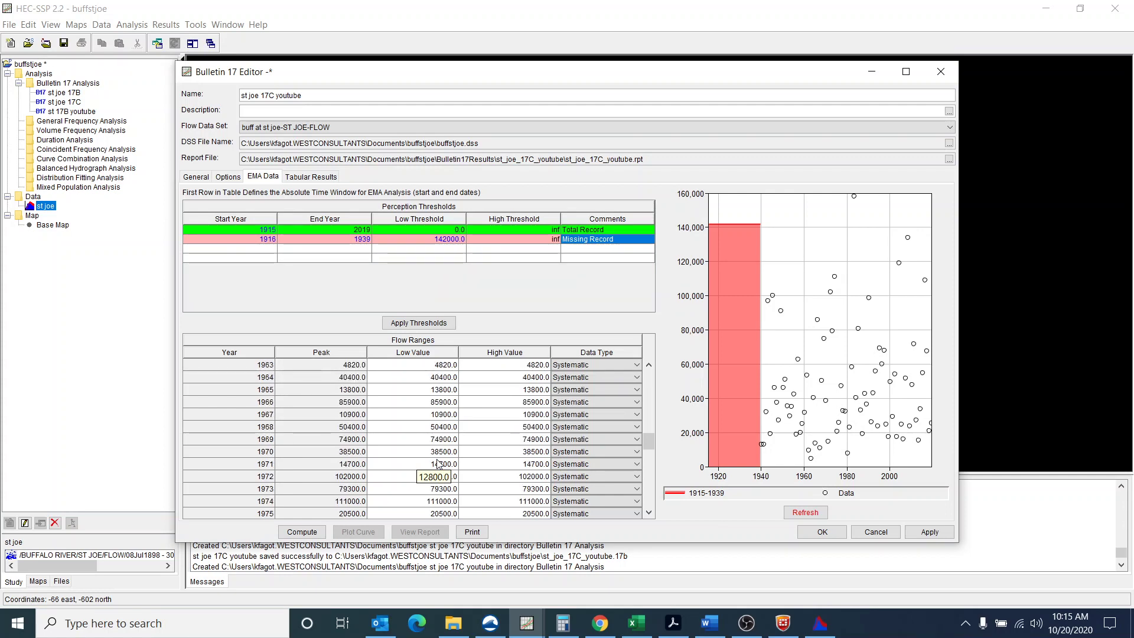
pyautogui.scroll(-1, 439, 464)
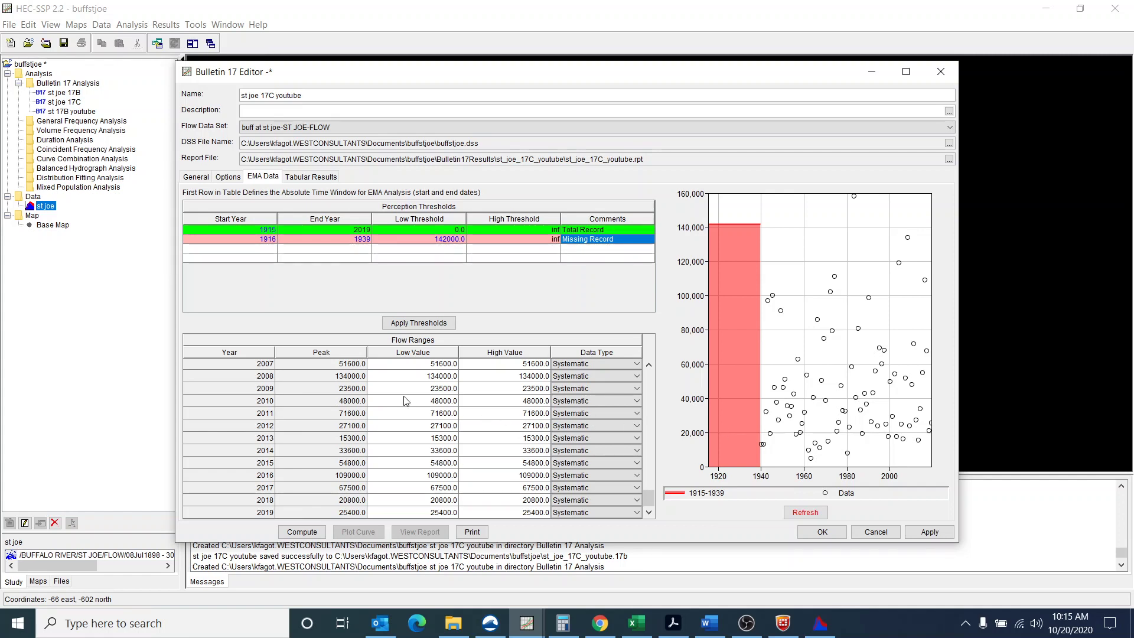
pyautogui.scroll(20, 437, 421)
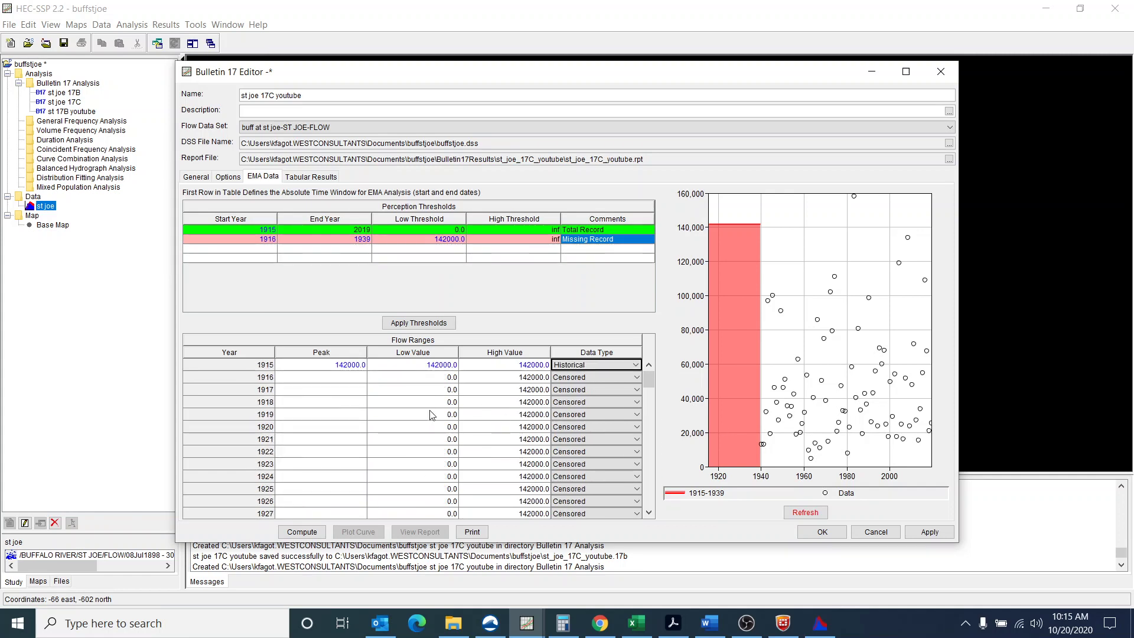
pyautogui.click(296, 533)
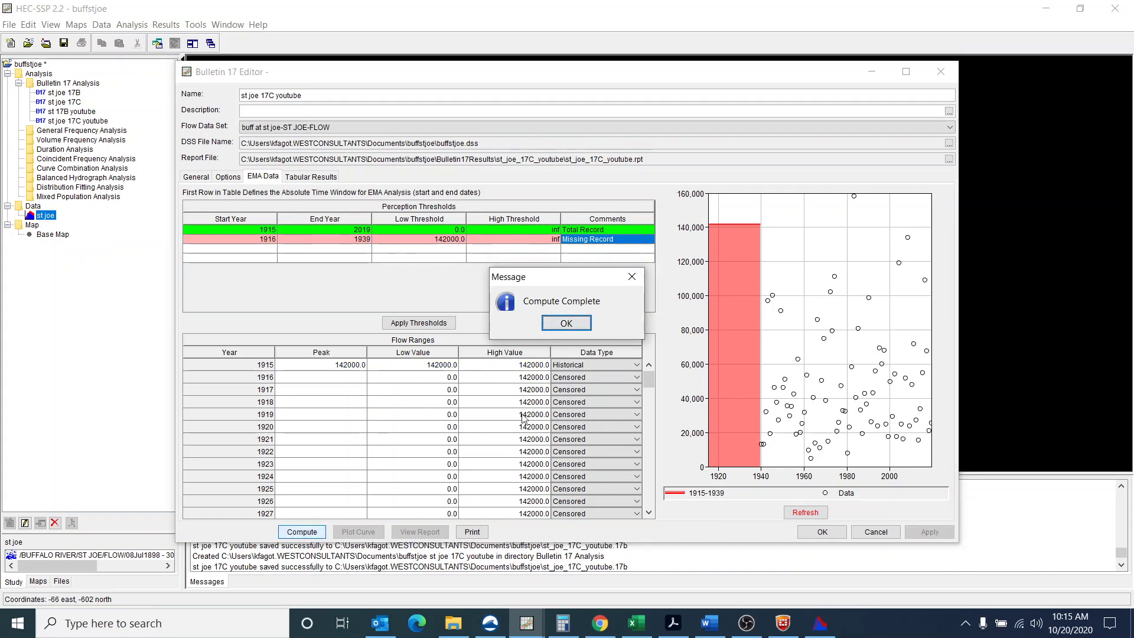
pyautogui.click(566, 323)
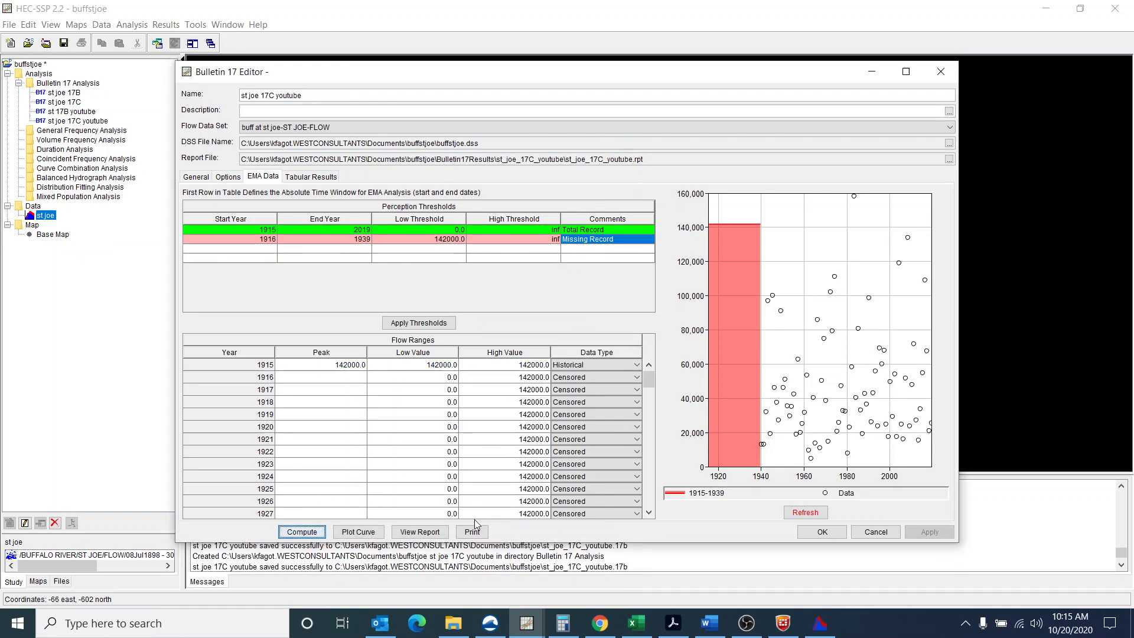
# Plot the frequency curve with 5 and 95 percent confidence limits and enlarge the plot window
pyautogui.click(358, 532)
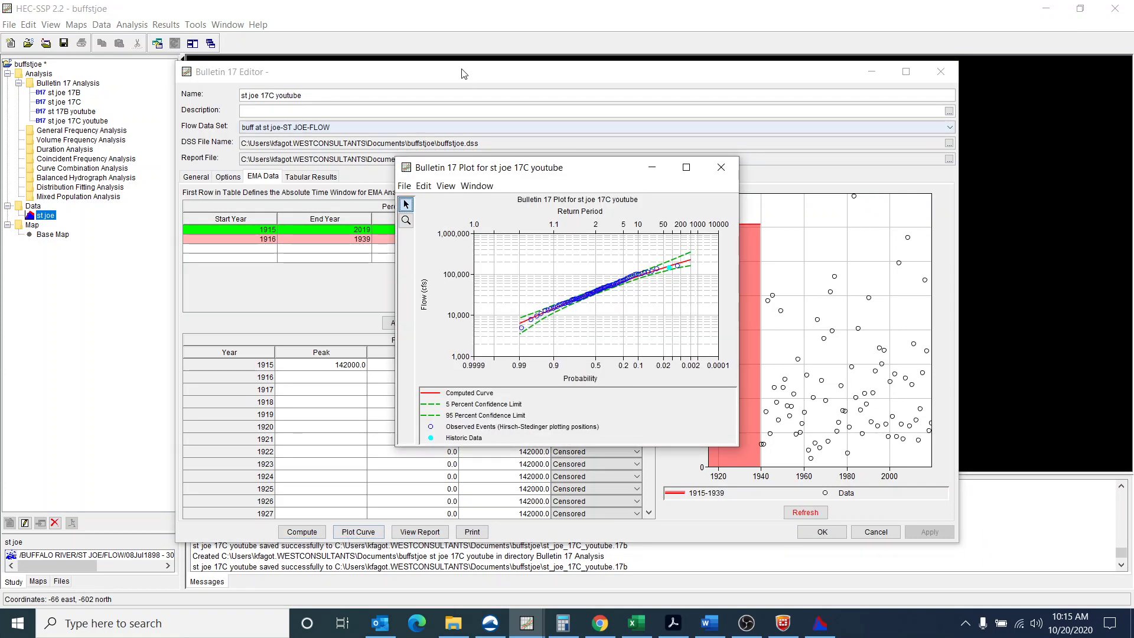
pyautogui.moveTo(396, 157); pyautogui.dragTo(168, 33)
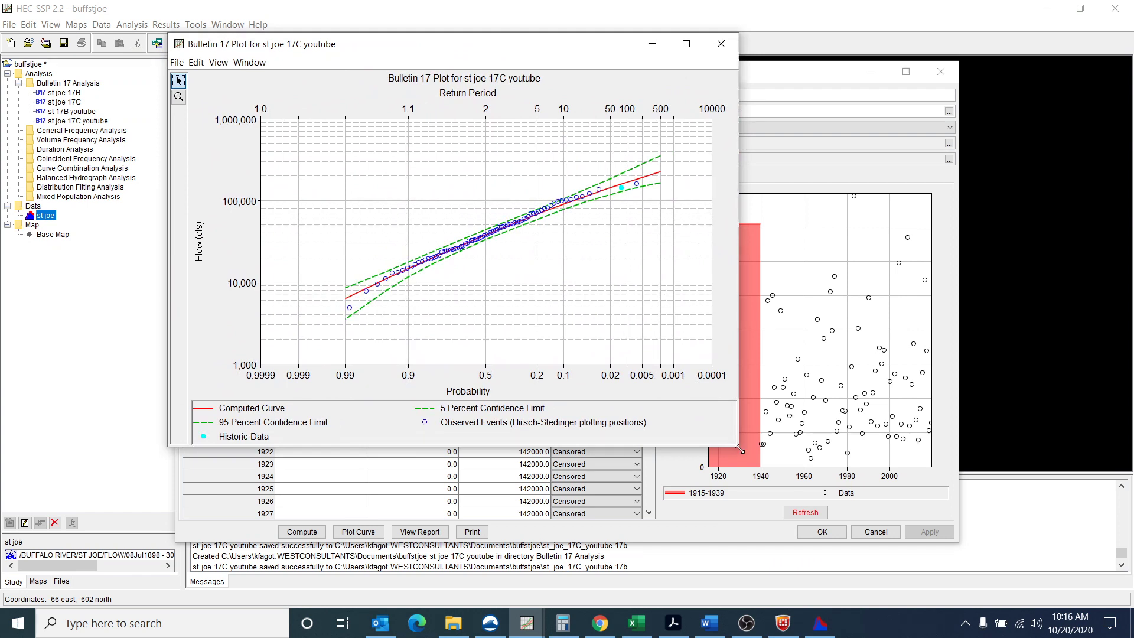
pyautogui.moveTo(739, 449); pyautogui.dragTo(838, 524)
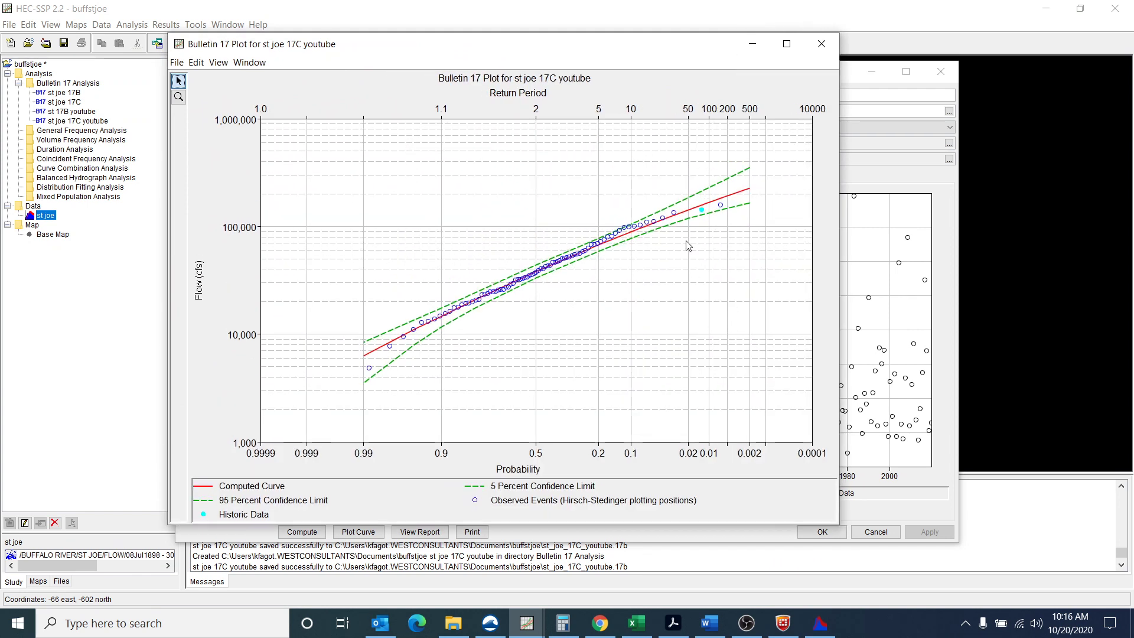
pyautogui.moveTo(703, 212)
pyautogui.click(751, 630)
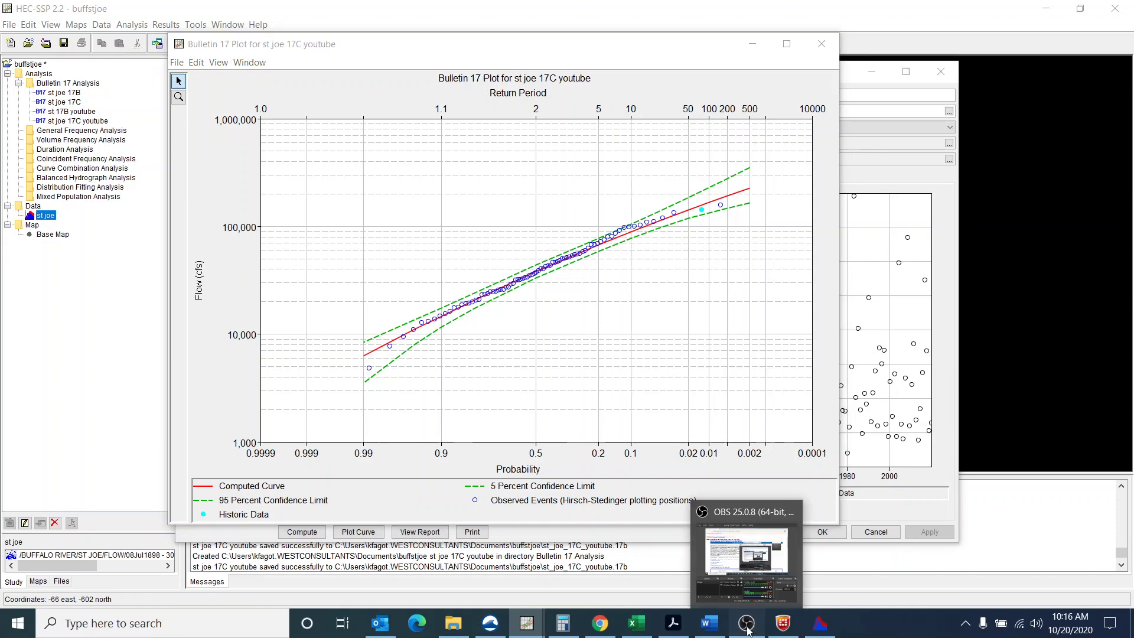